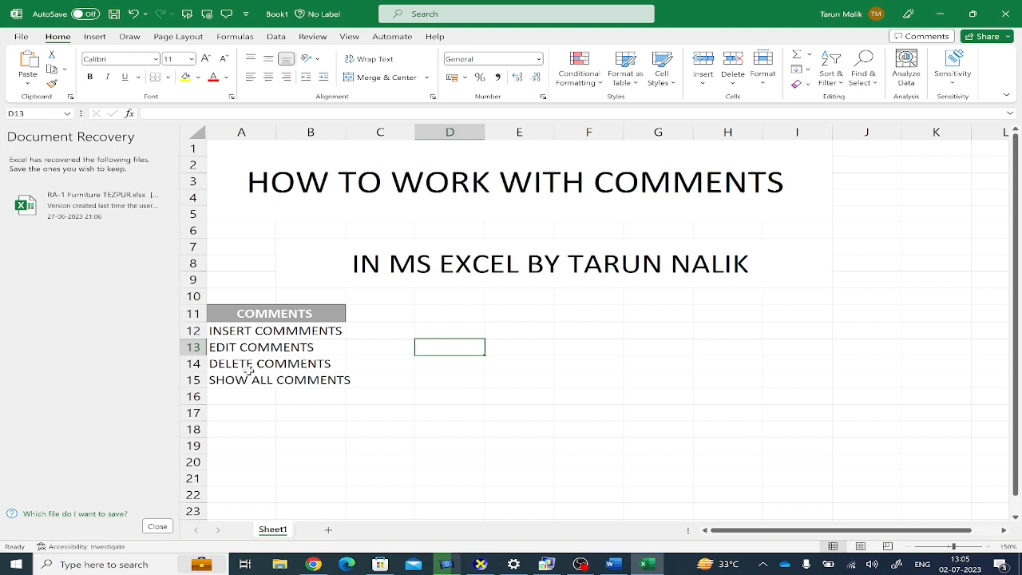
Enter 100 in cell D12
left_click(451, 330)
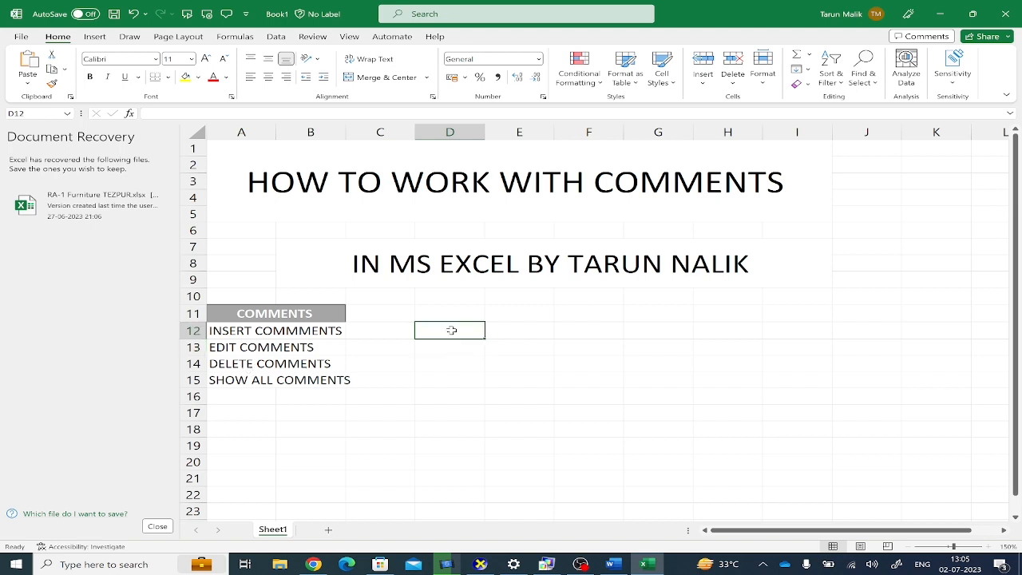
type("100")
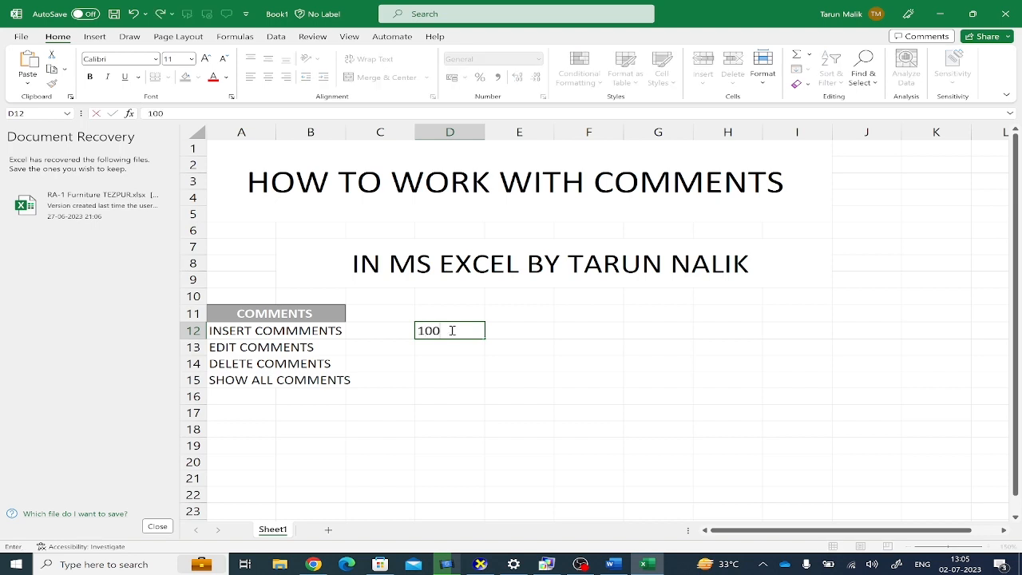
key("Return")
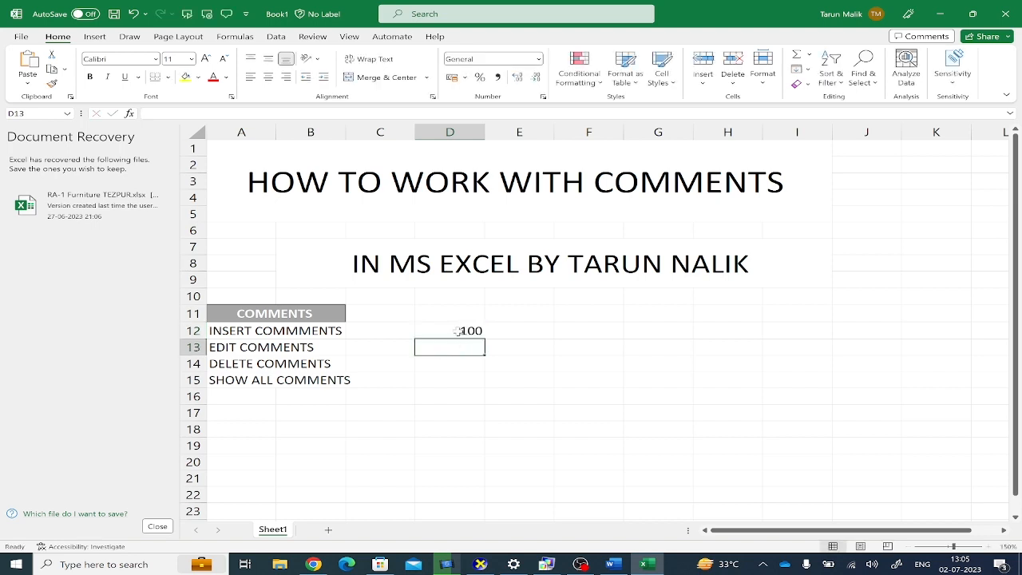
Add a new comment reading "THIS IS A NEW COMMENT" to cell D12 and post it
left_click(458, 331)
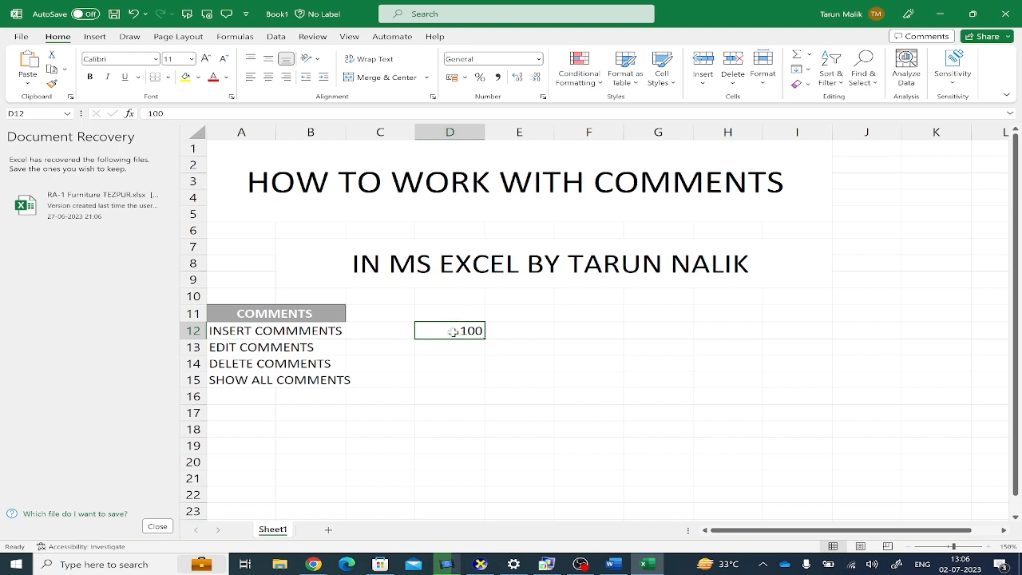
left_click(536, 329)
left_click(461, 331)
left_click(309, 38)
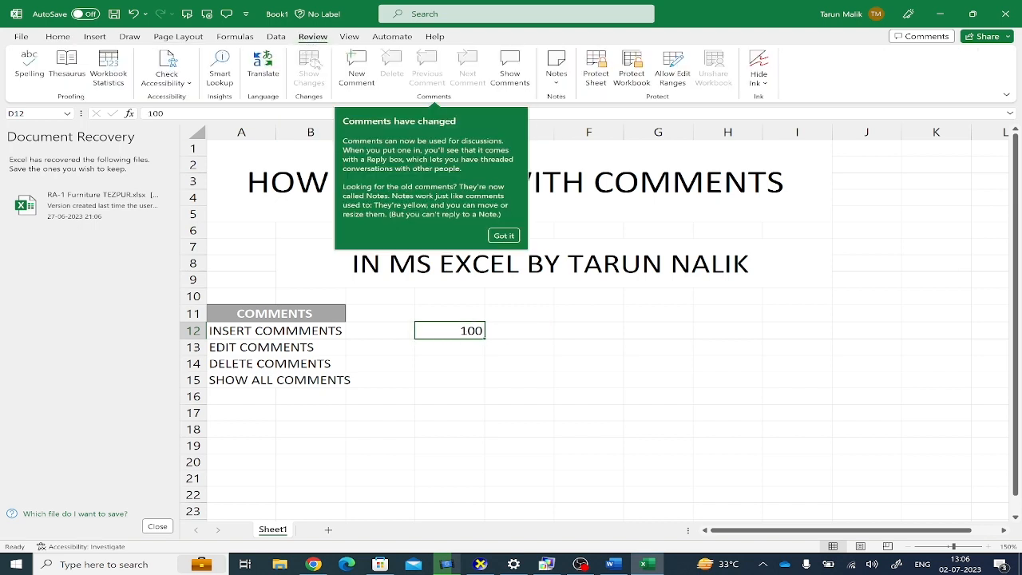
left_click(359, 78)
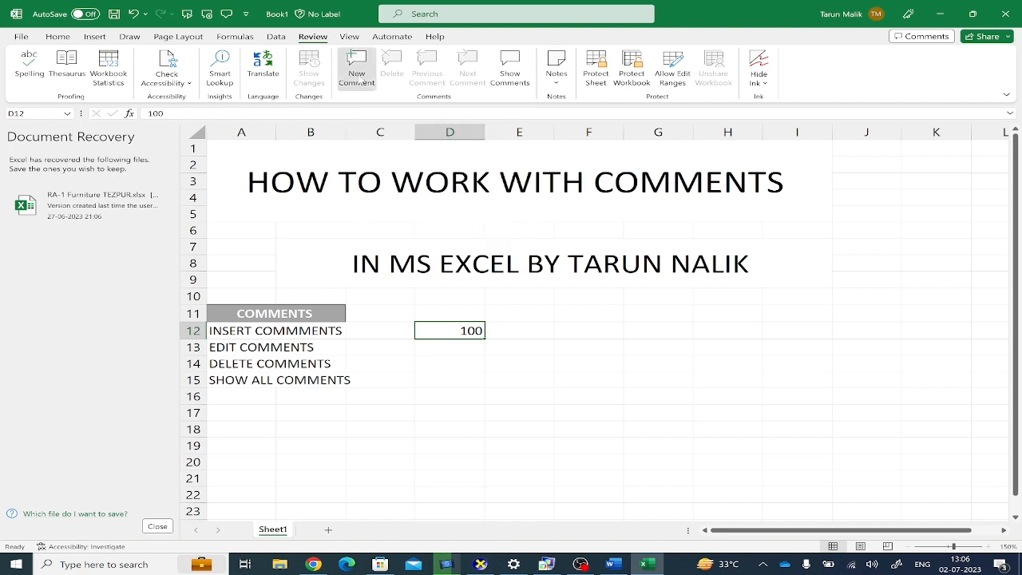
left_click(360, 79)
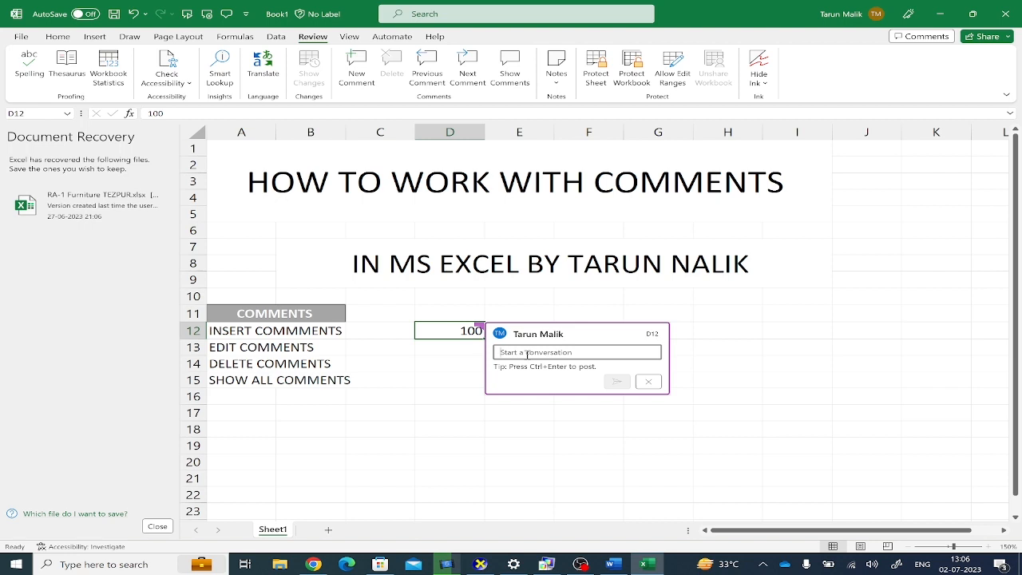
type("THIS IS")
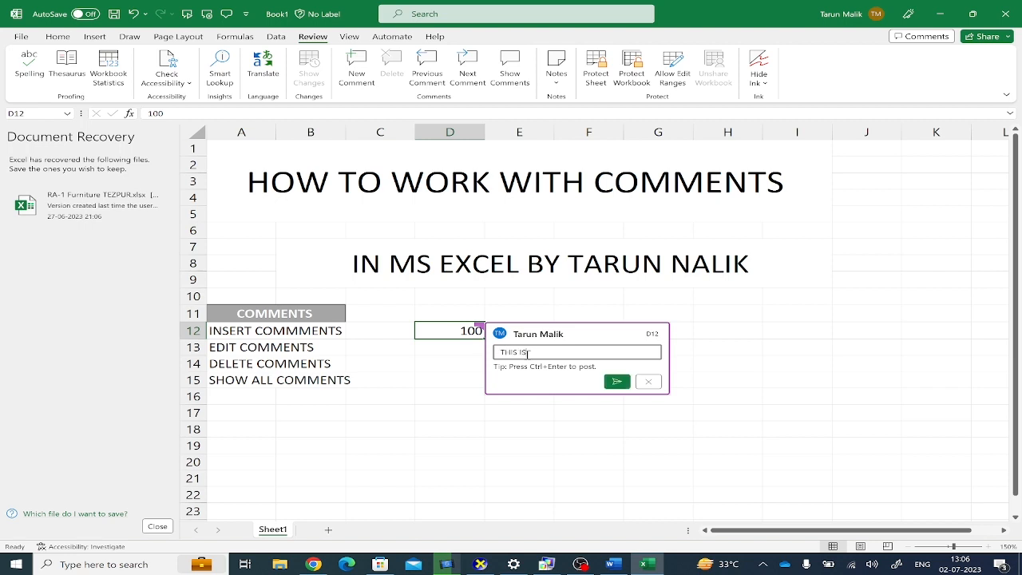
type(" A NEW COMMENT")
left_click(617, 382)
left_click(476, 409)
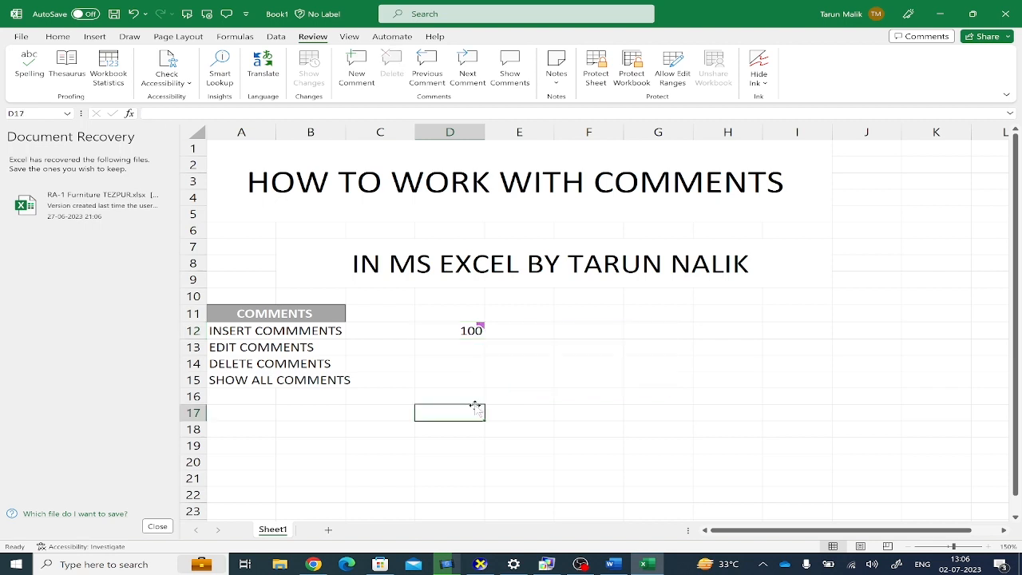
Look at the comment posted on cell D12
left_click(468, 333)
left_click(440, 368)
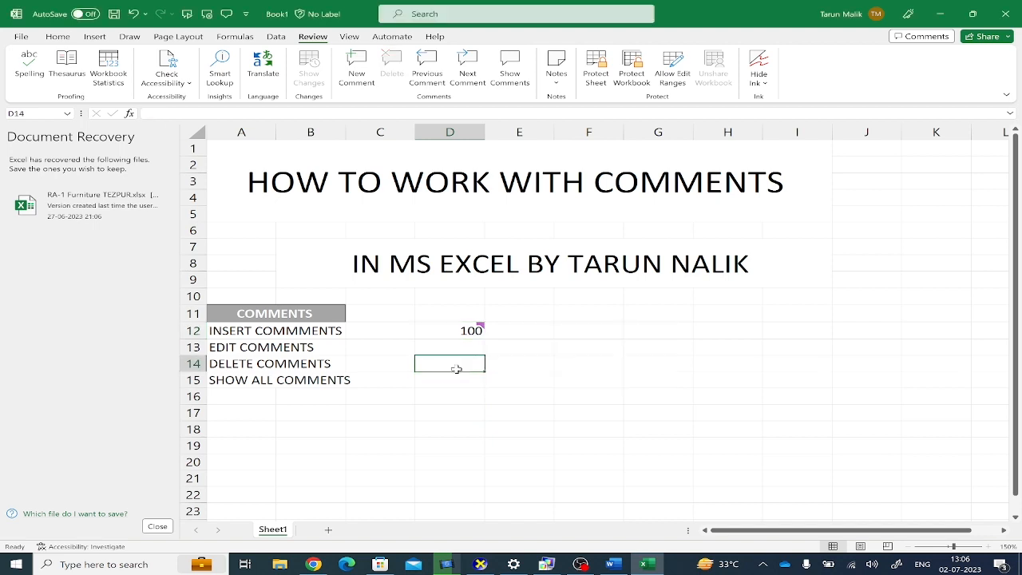
mouse_move(479, 330)
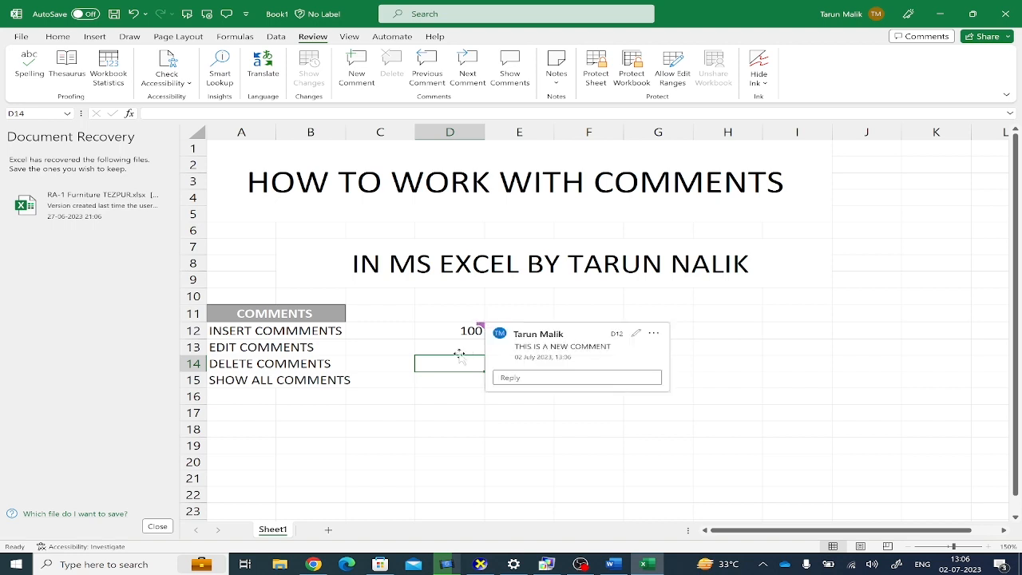
left_click(450, 331)
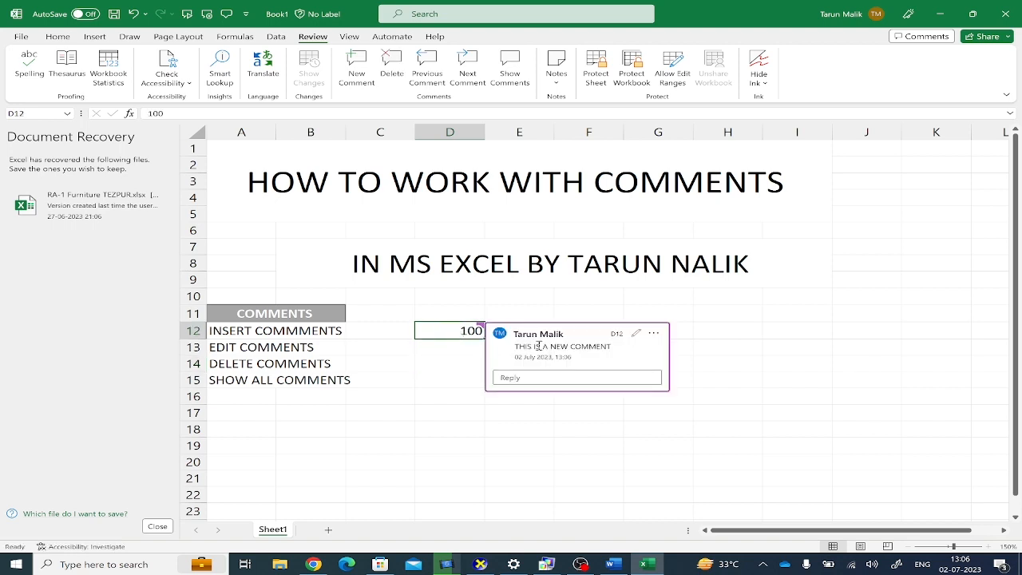
Enter the label "SHIFT F2" in cell D14
left_click(445, 348)
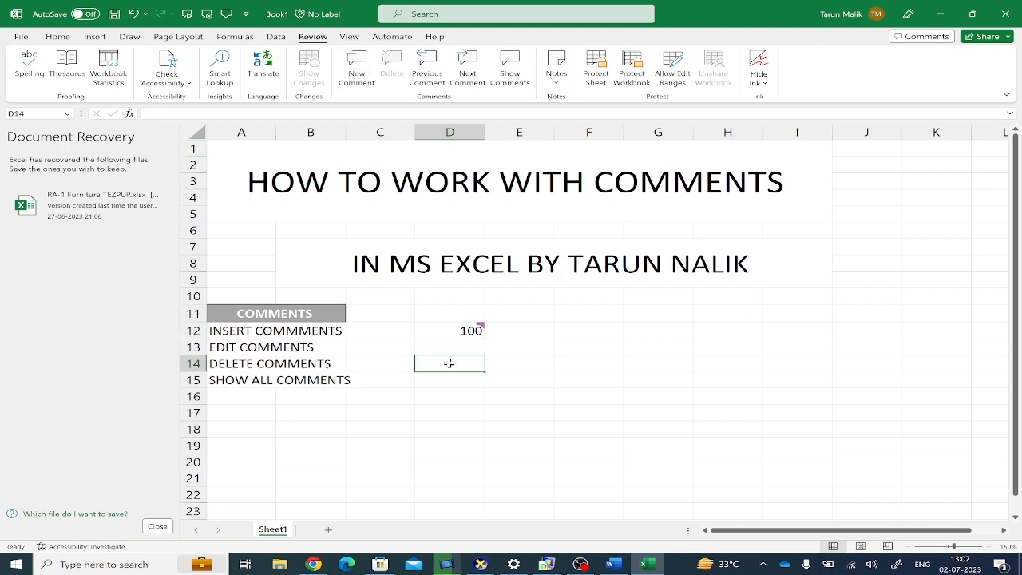
type("SHIFT")
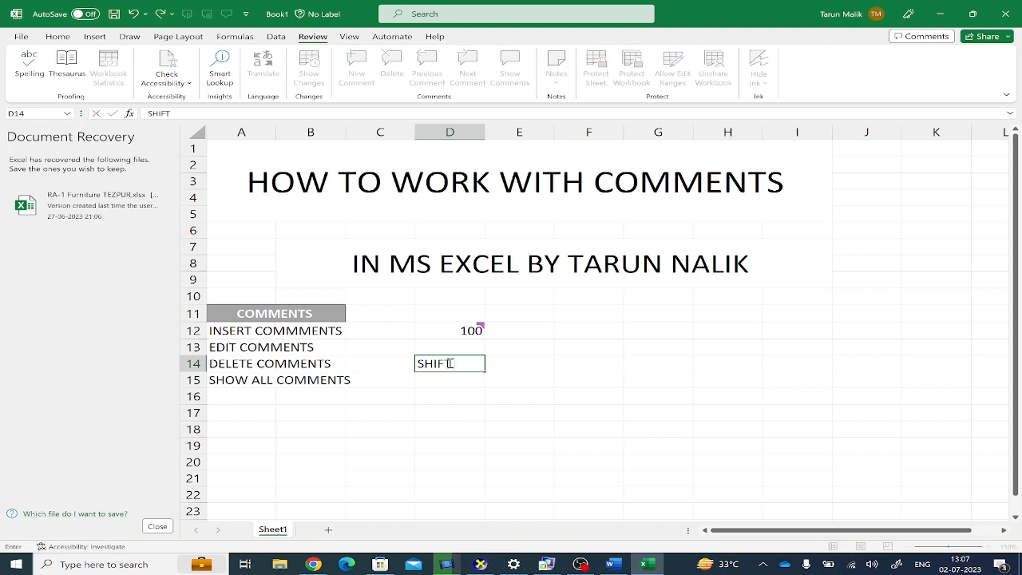
type(" F2")
Insert a note on cell D14 reading "THIS IS SECONED COMMENT"
key("shift+F2")
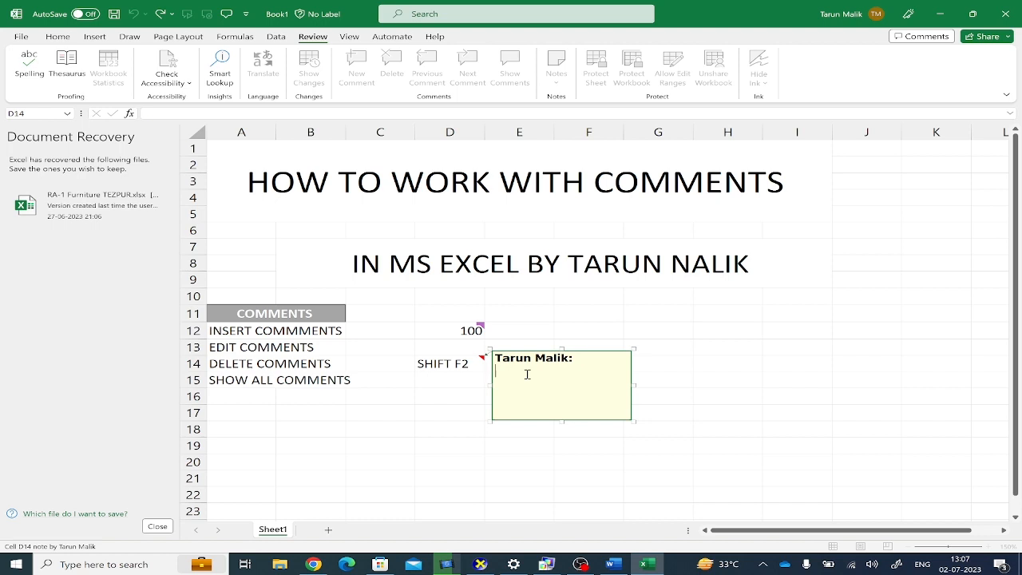
type("THIS IS ")
type("SECONED COMMENT")
key("Return")
left_click(482, 403)
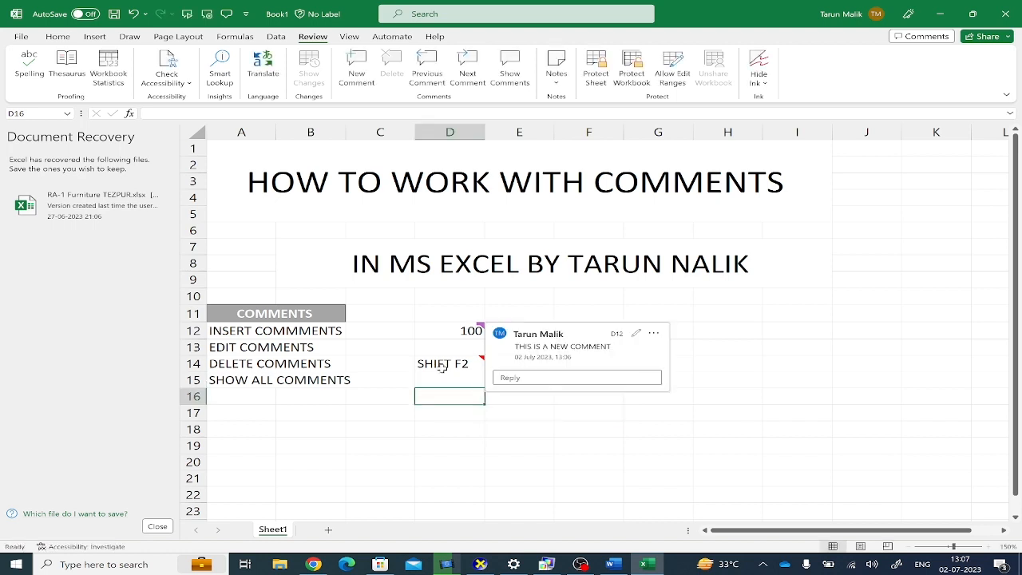
Look at the note attached to cell D14
mouse_move(444, 364)
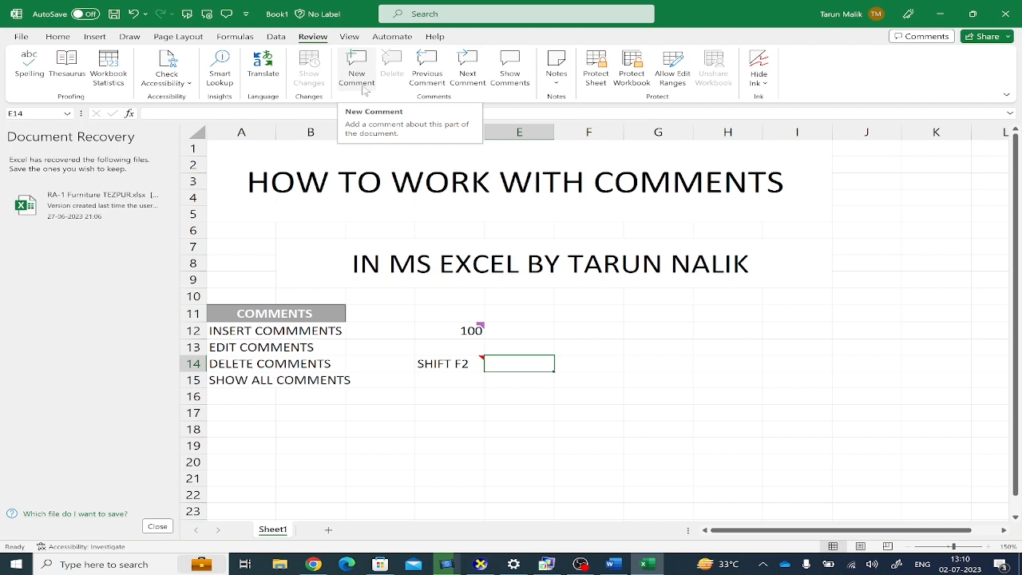
left_click(515, 330)
left_click(522, 362)
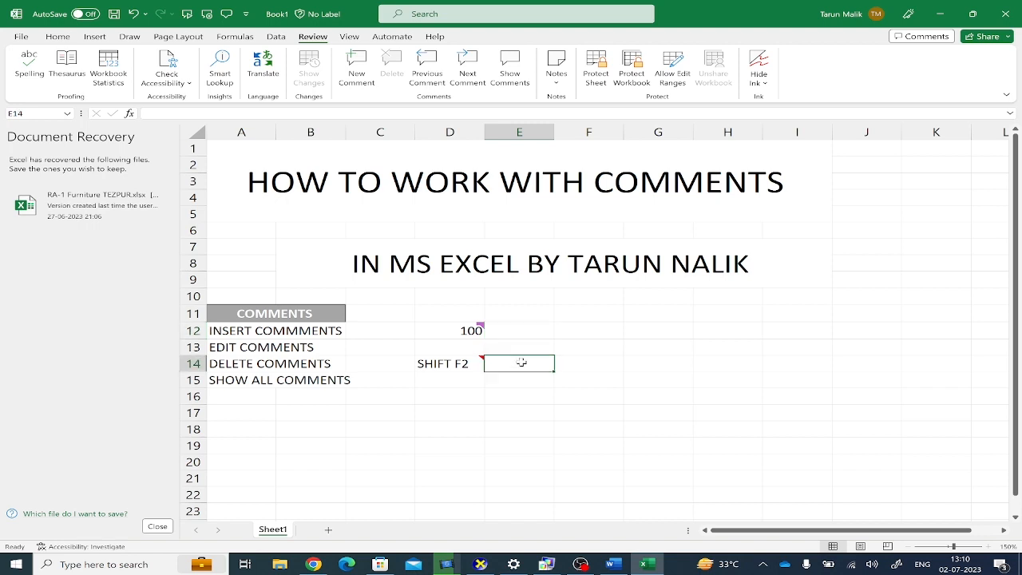
mouse_move(454, 364)
Delete the comment thread on cell D12
left_click(461, 330)
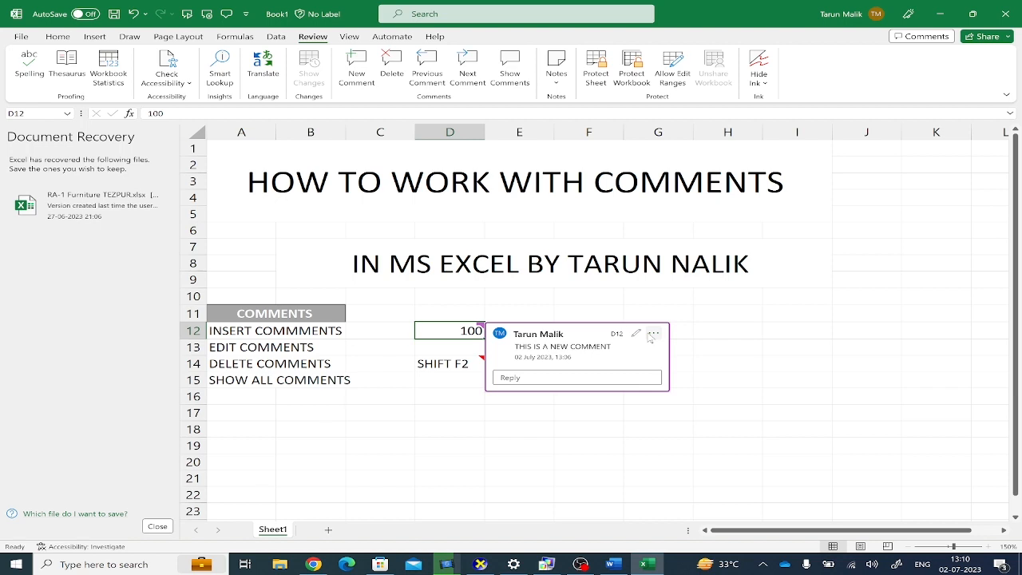
left_click(635, 333)
left_click(643, 367)
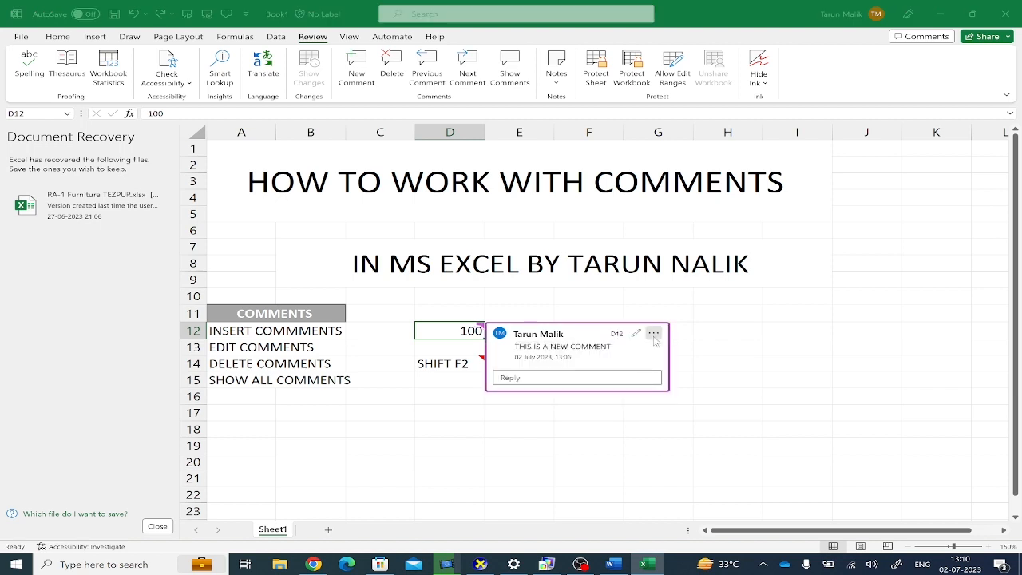
left_click(653, 333)
left_click(687, 410)
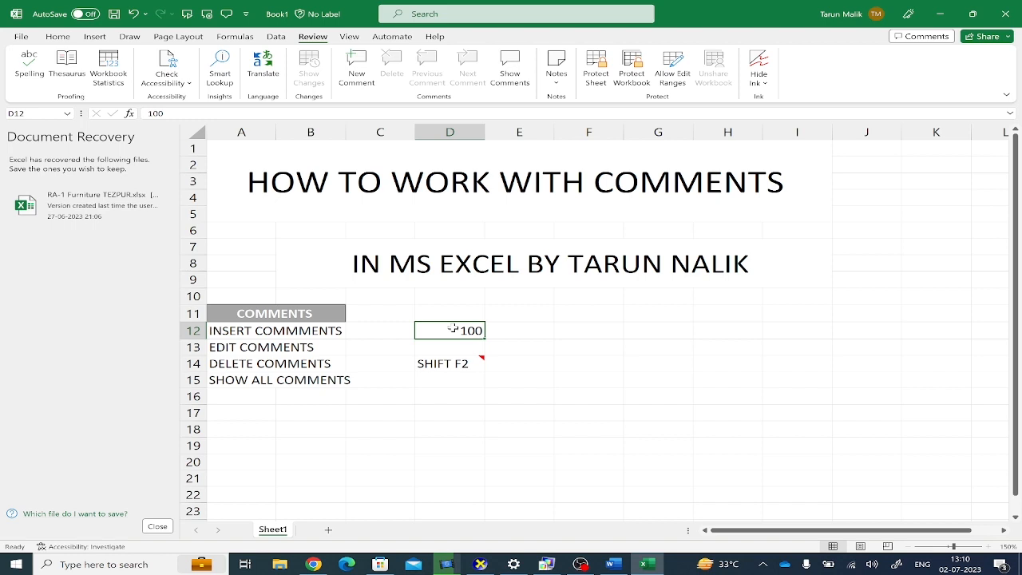
Insert a note reading "COMMENT" on cell D12
key("shift+F2")
type("C")
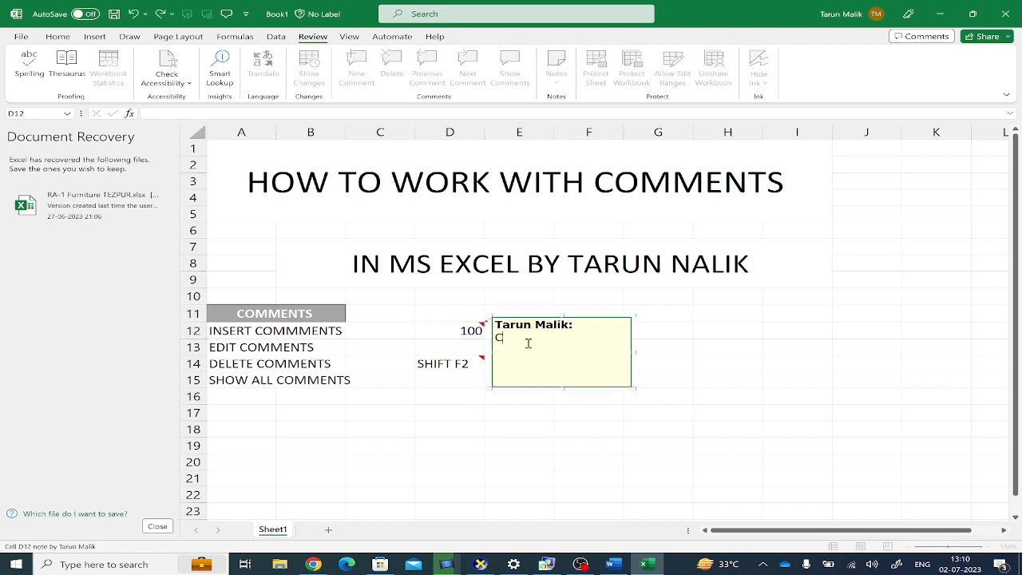
type("OMMENT")
left_click(529, 416)
left_click(458, 326)
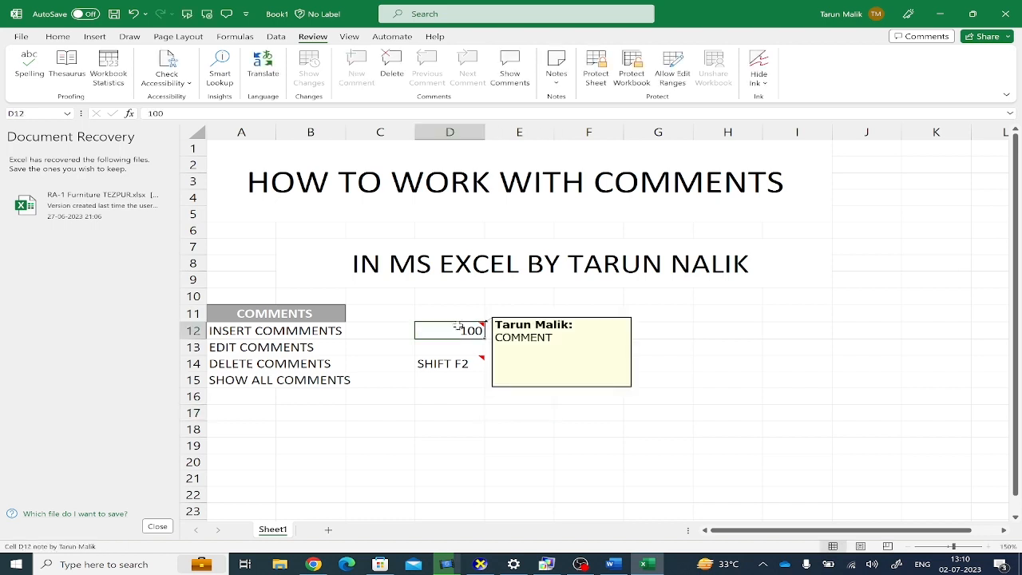
Edit the note on cell D12, adding the line "EDITTING" below its existing text
double_click(538, 349)
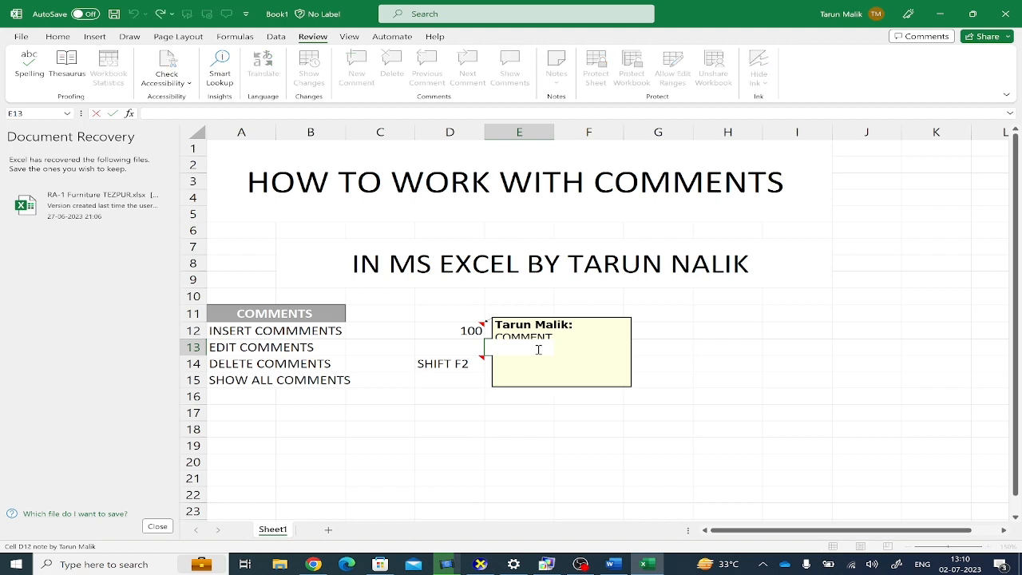
left_click(443, 330)
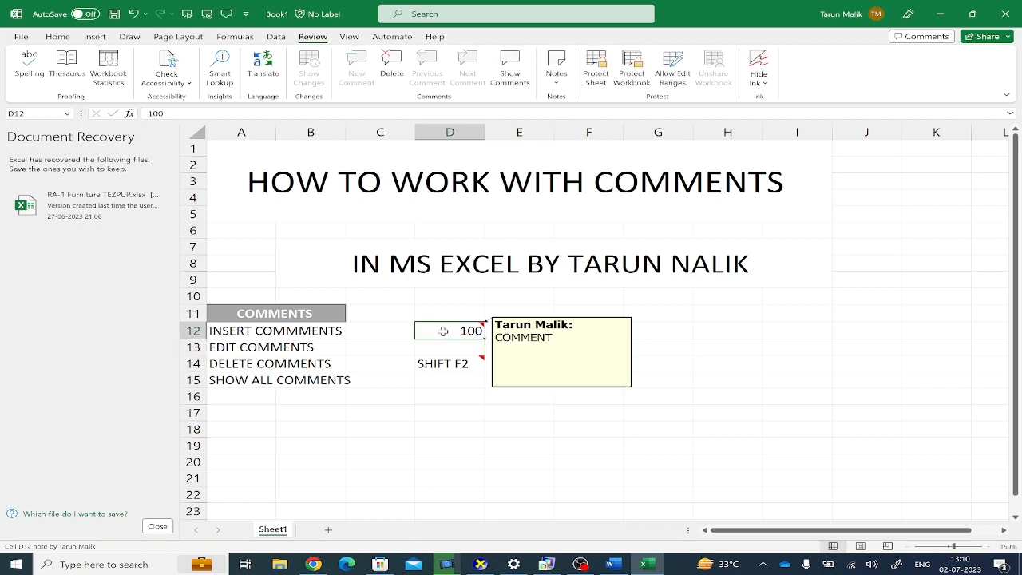
key("shift+F2")
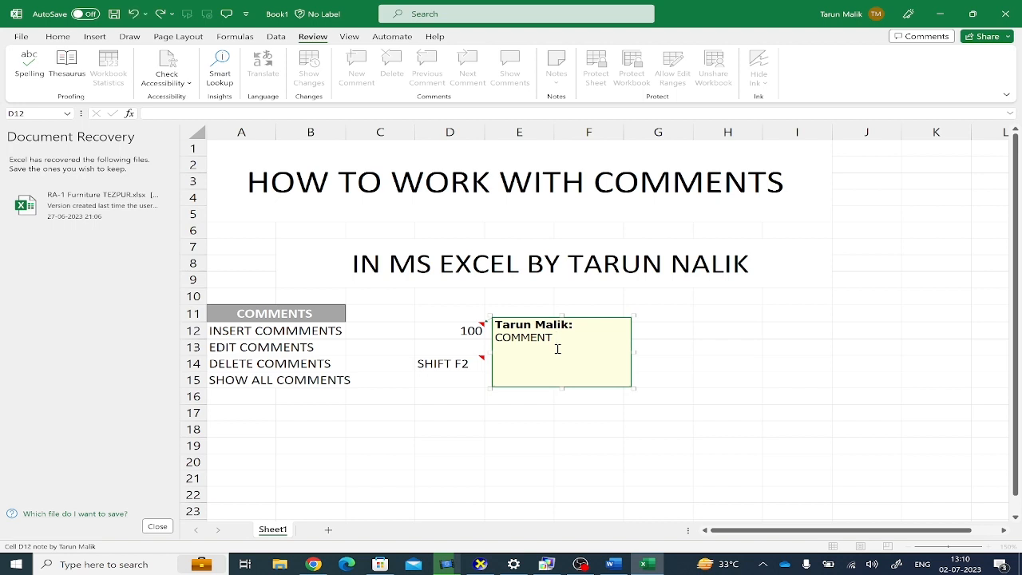
type("EDITTING")
left_click(462, 394)
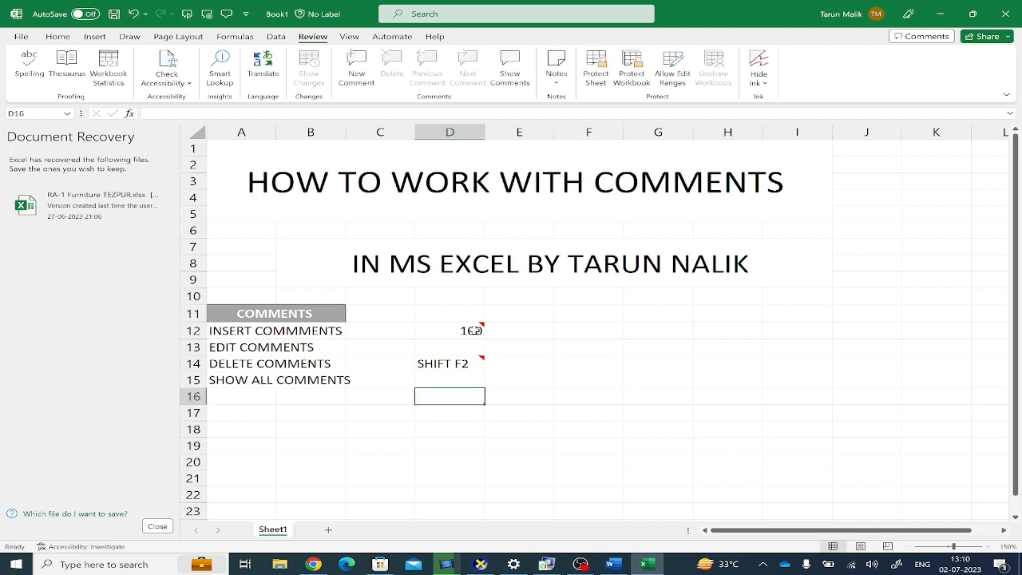
Open the D12 note with Edit Note, add the trial text "NVJ" and erase it again
left_click(472, 329)
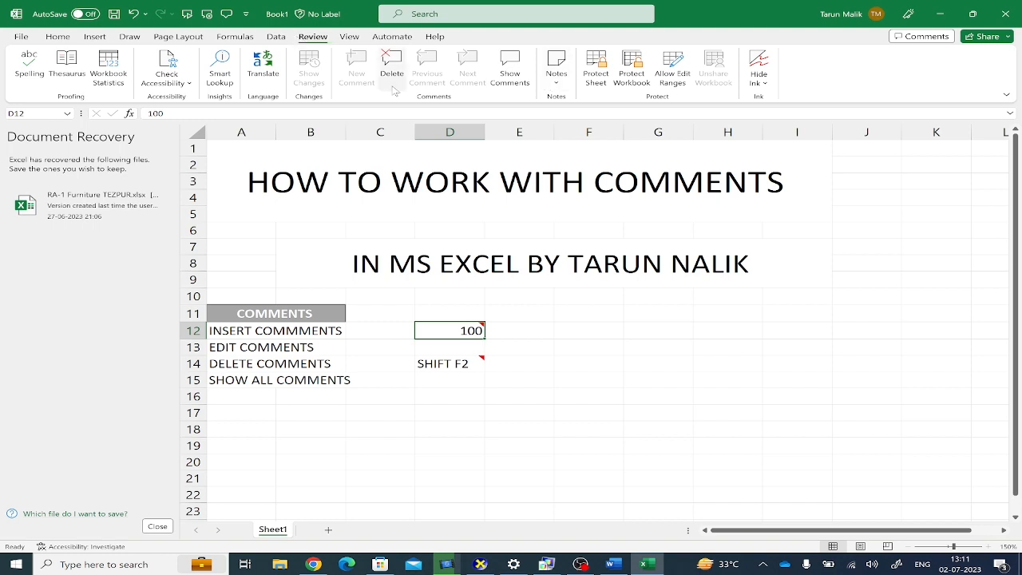
left_click(556, 72)
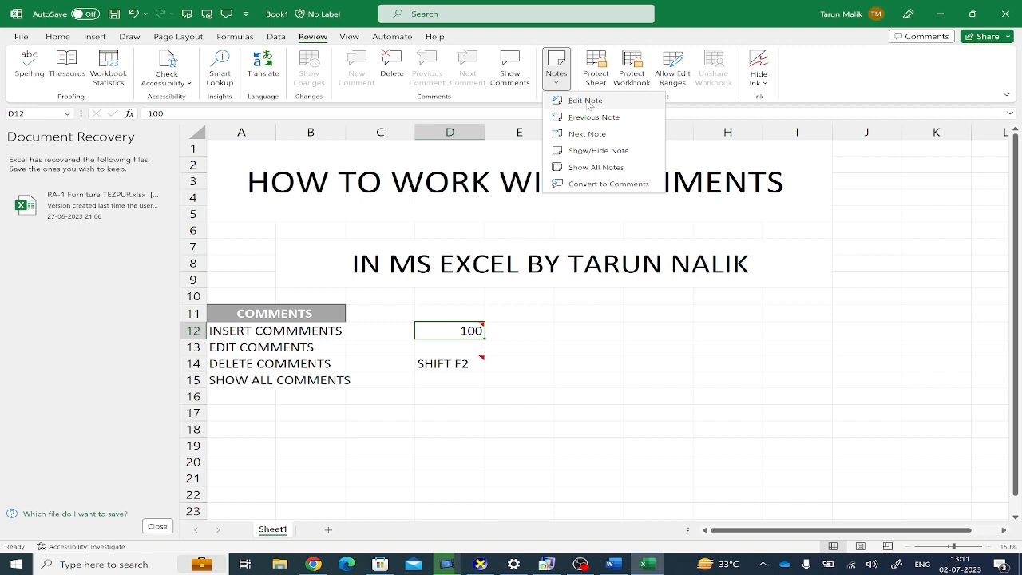
left_click(585, 101)
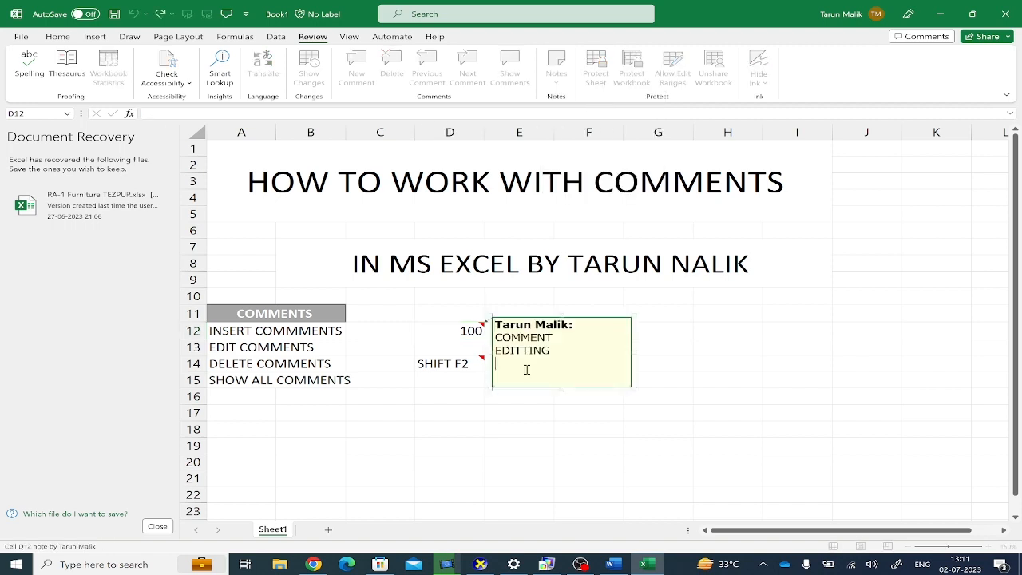
type("NVJ")
key("BackSpace")
key("BackSpace")
key("BackSpace")
left_click(449, 397)
Delete the note on cell D12
left_click(471, 329)
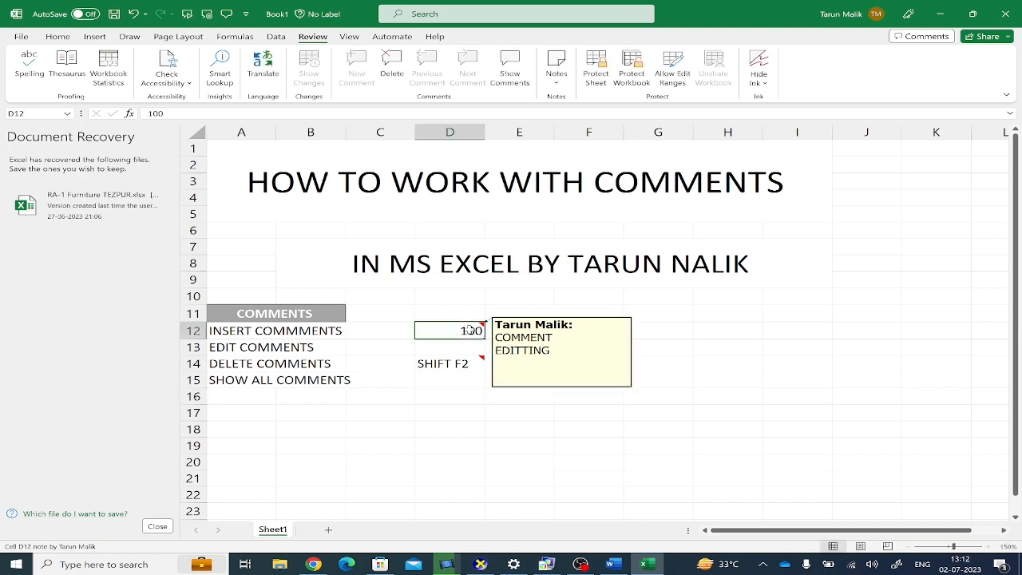
key("shift+F2")
key("Escape")
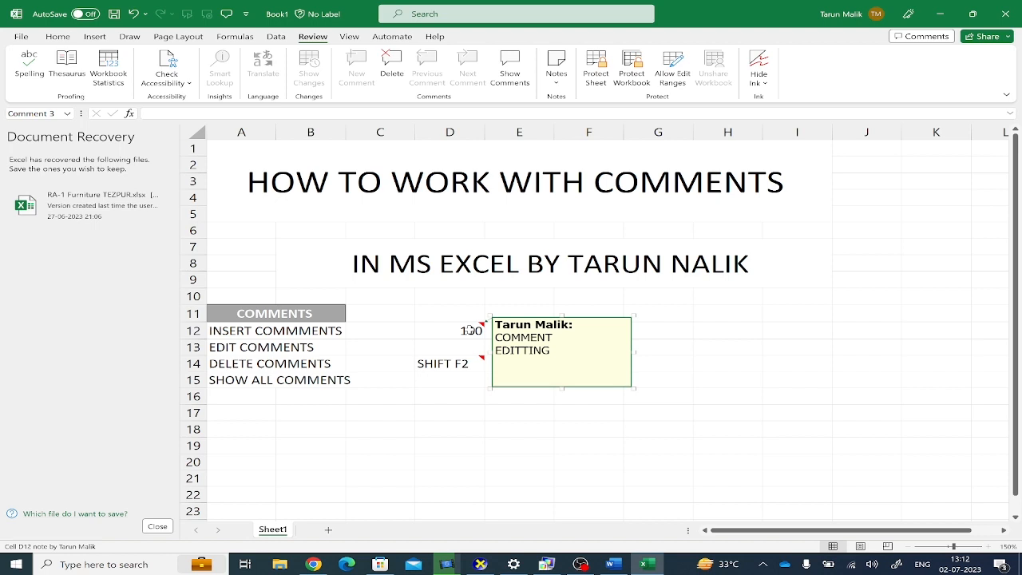
key("Escape")
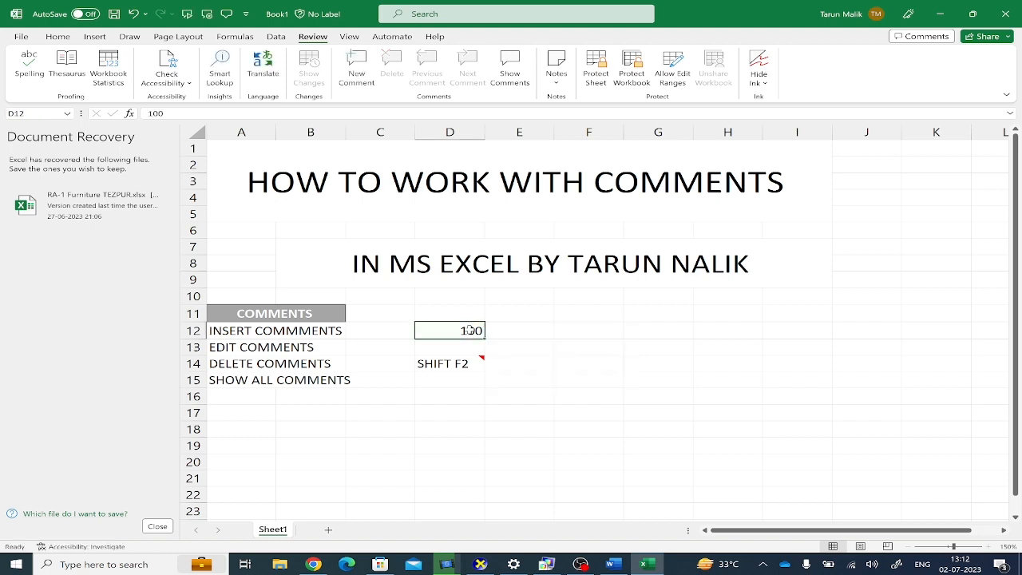
Enter the text "ESC DEL" in cell E12
left_click(524, 330)
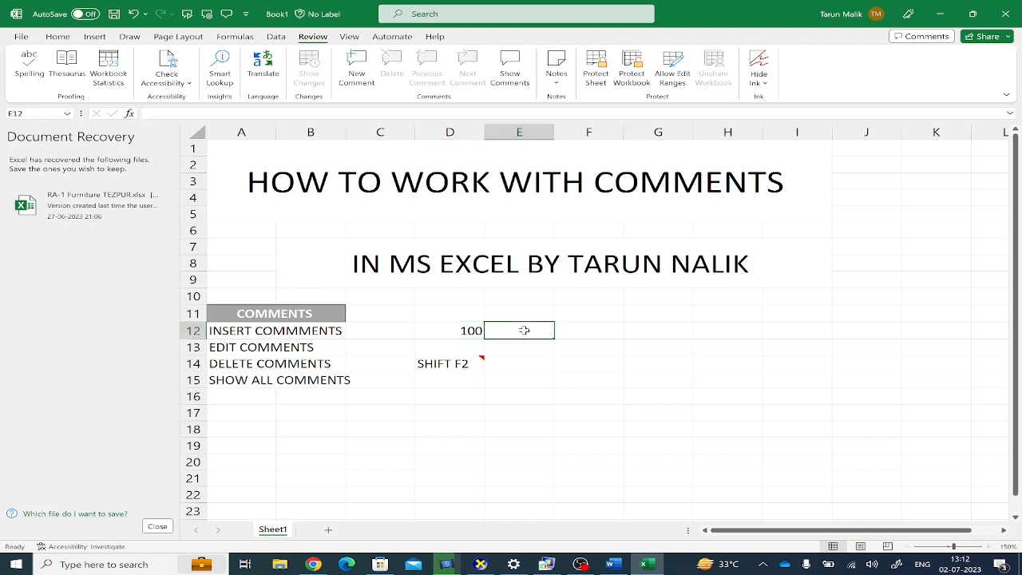
type("ESC DEL")
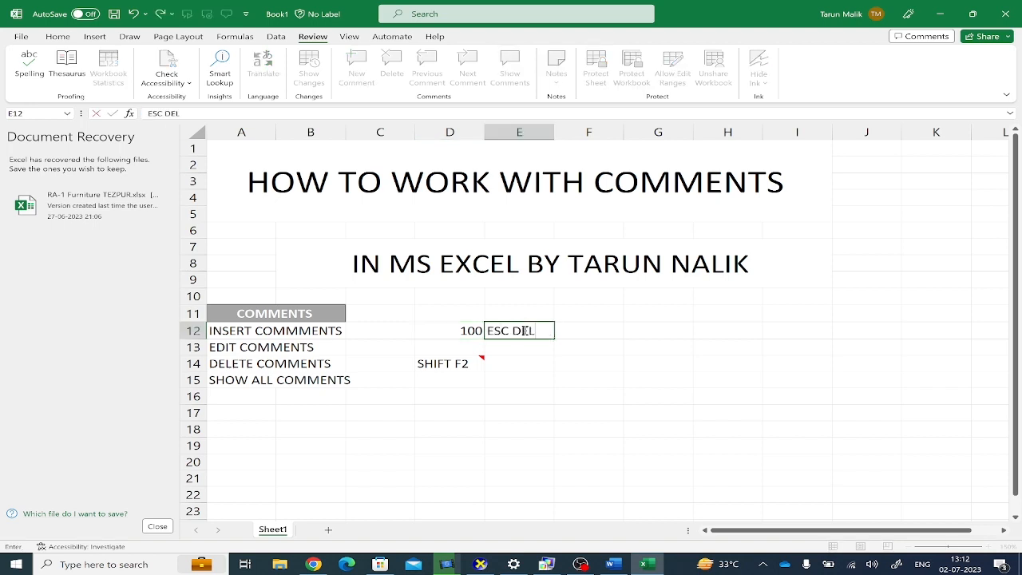
key("Return")
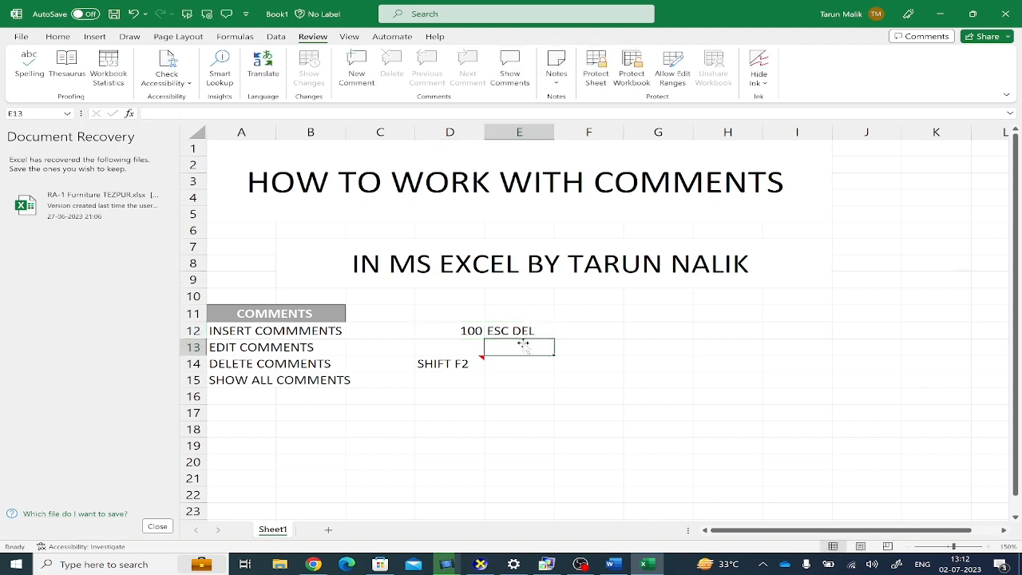
Delete the existing note on cell D14 and insert a new note there reading "COMMENT"
left_click(460, 362)
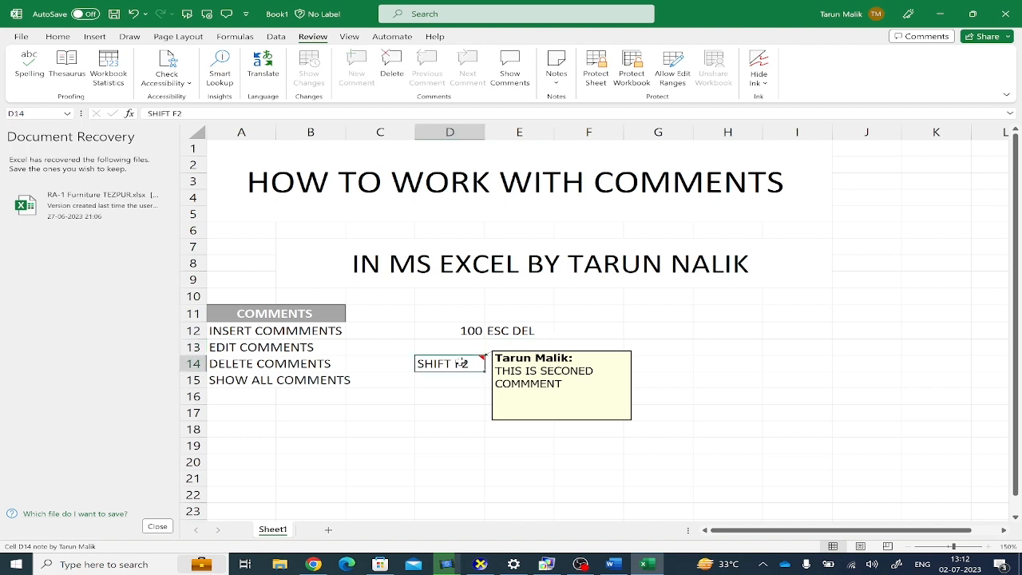
left_click(392, 63)
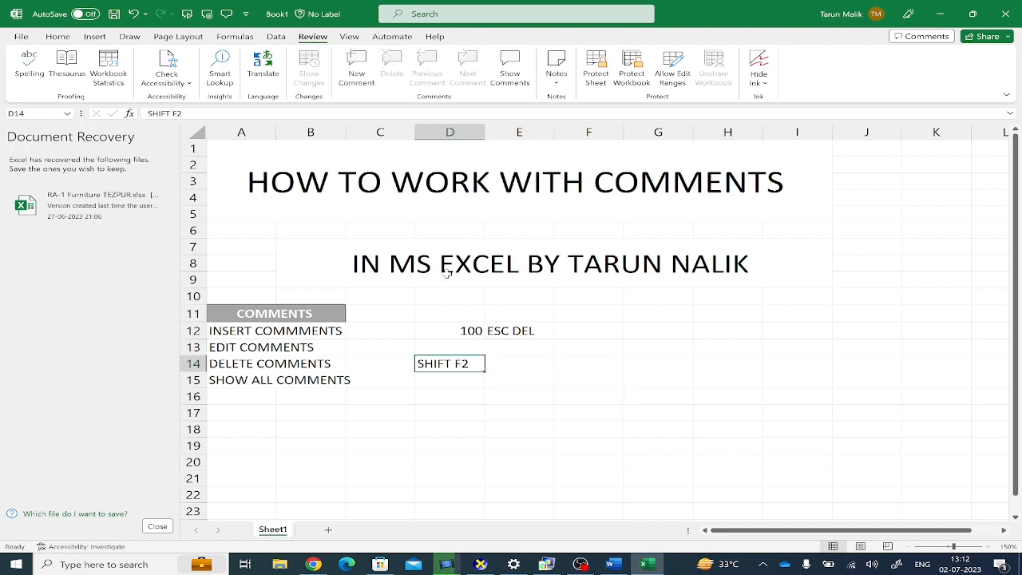
left_click(359, 74)
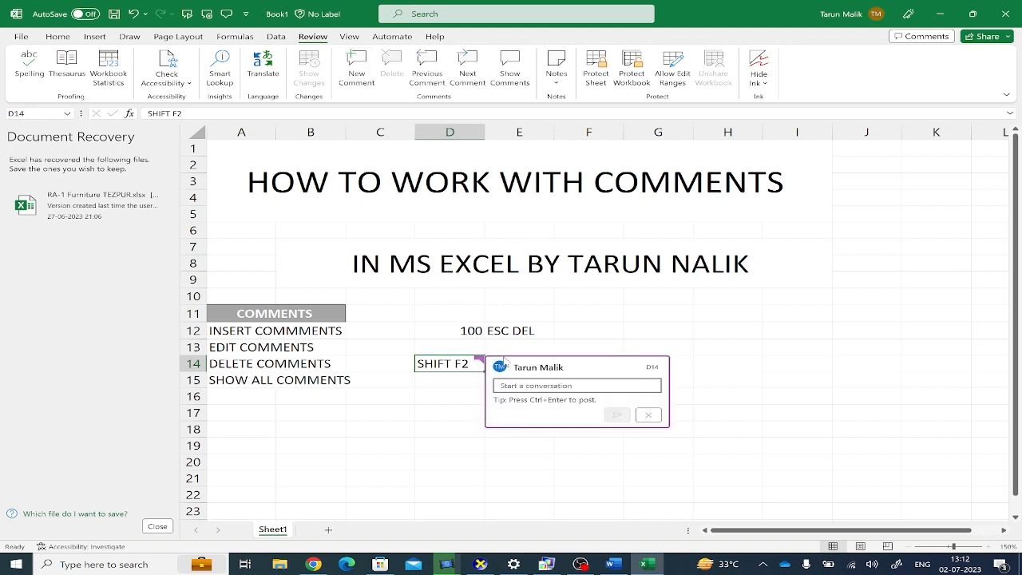
left_click(648, 415)
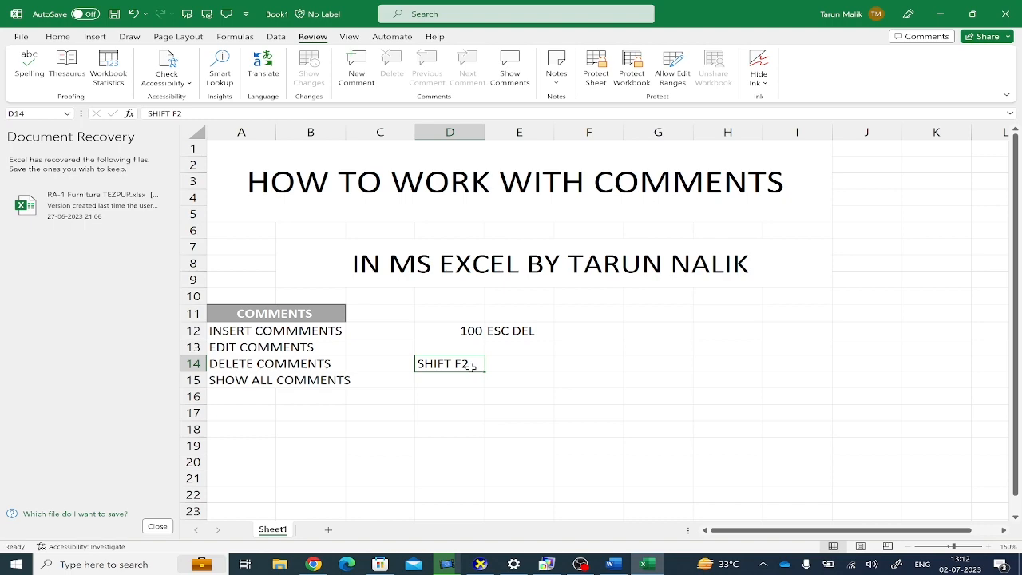
key("shift+F2")
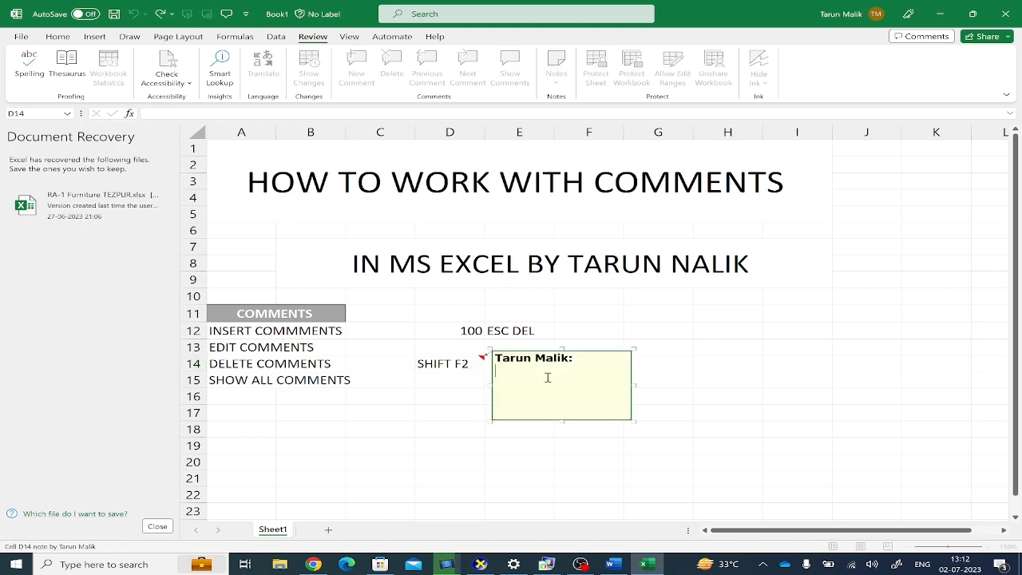
type("COMMENT")
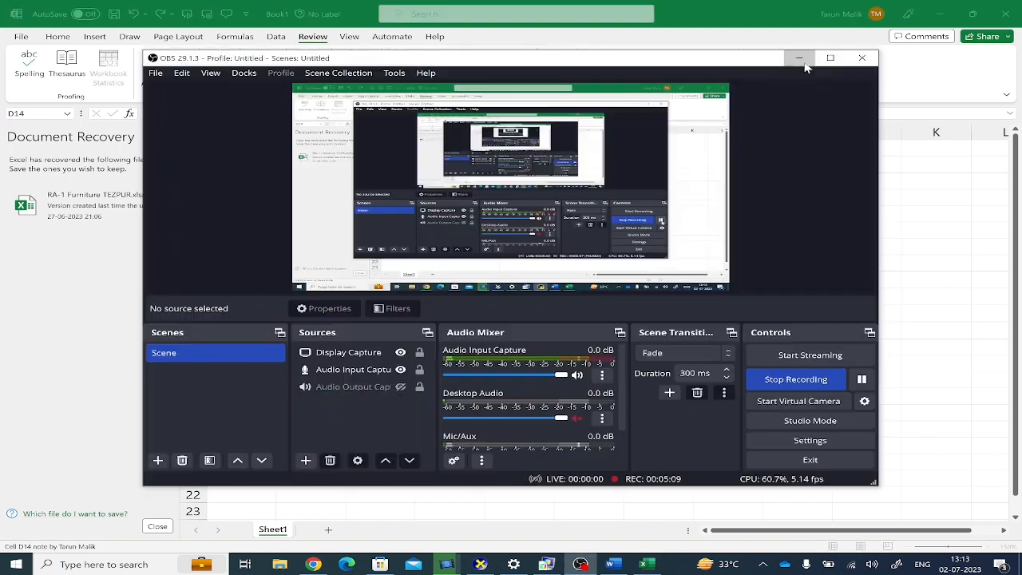
Add a note with the sample text "'.GMM" to the empty cell D17
left_click(800, 59)
left_click(420, 417)
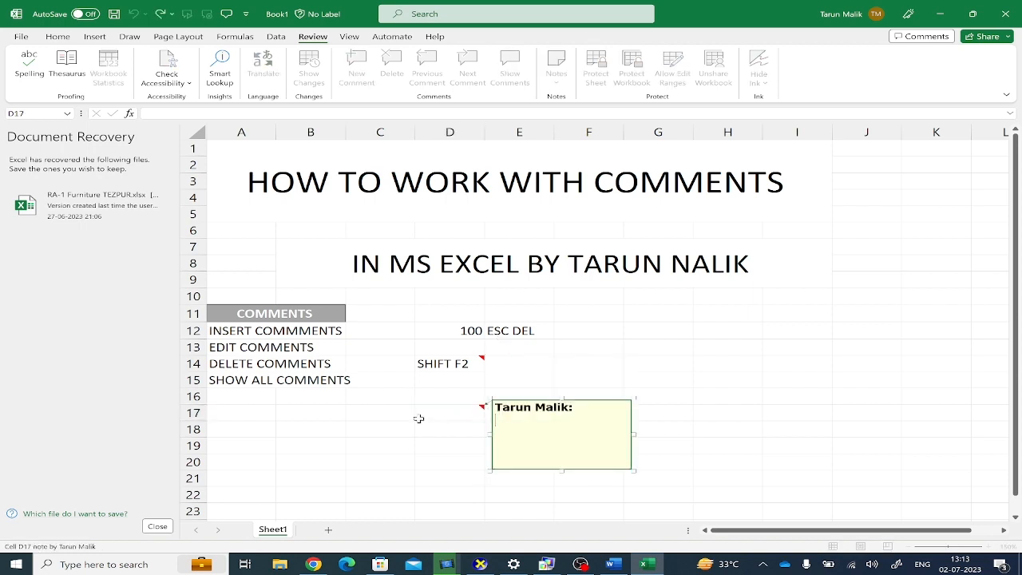
type("'.GMM")
left_click(412, 449)
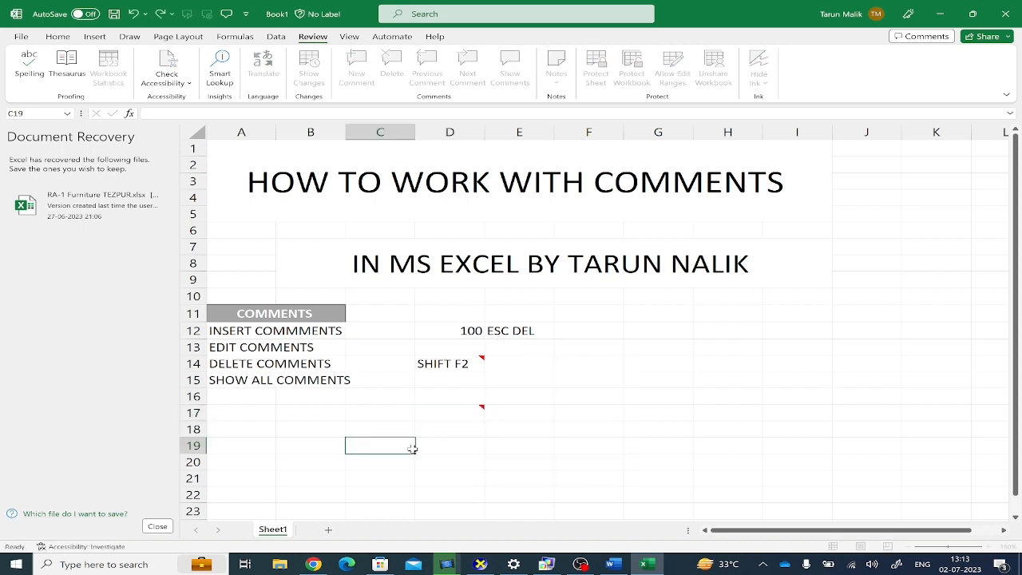
Add a note with the sample text "GGK" to the empty cell D19
type("DN")
key("BackSpace")
key("BackSpace")
left_click(432, 446)
key("shift+F2")
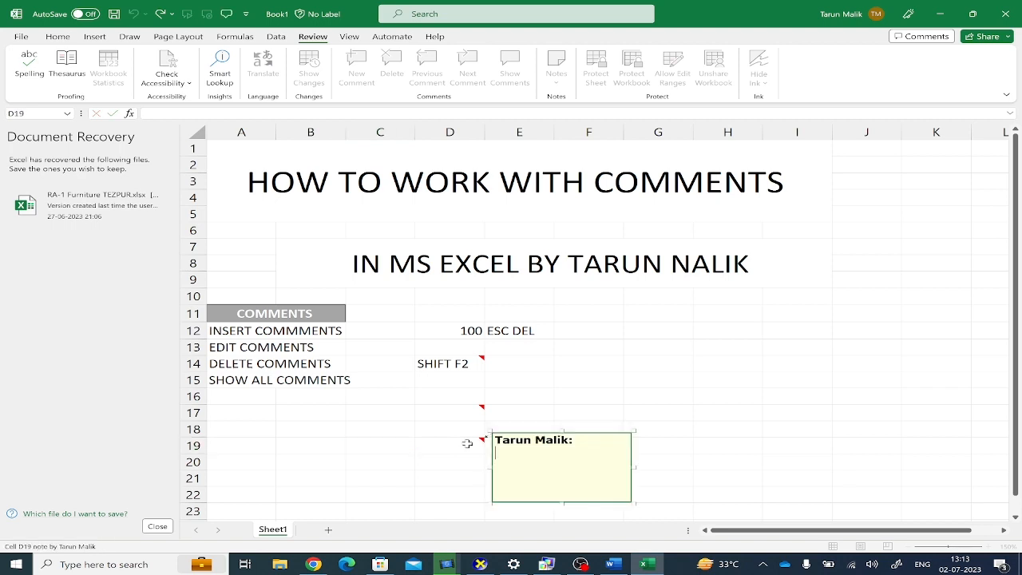
type("GGK")
left_click(310, 461)
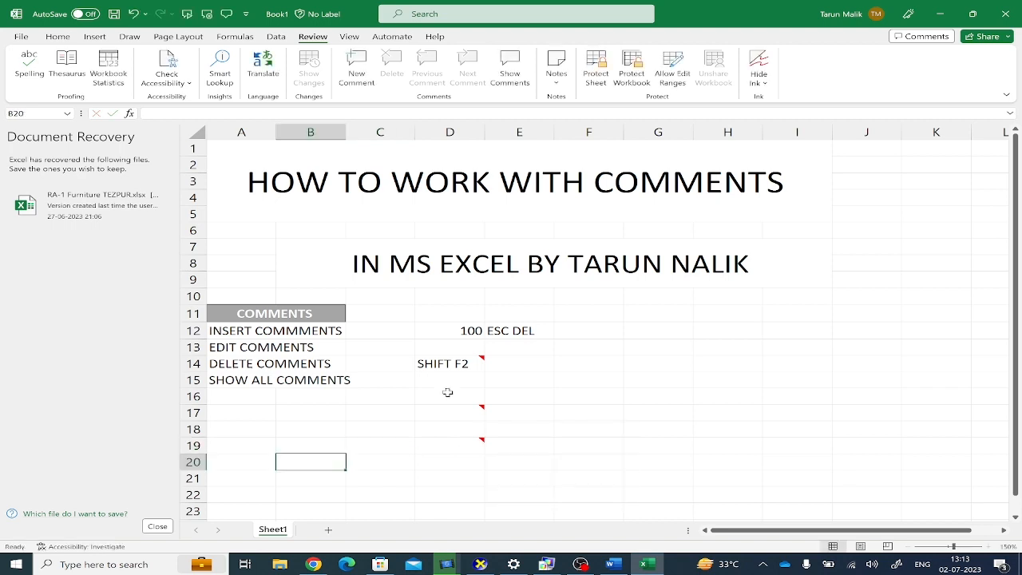
Display the Comments pane with Show Comments
left_click(663, 308)
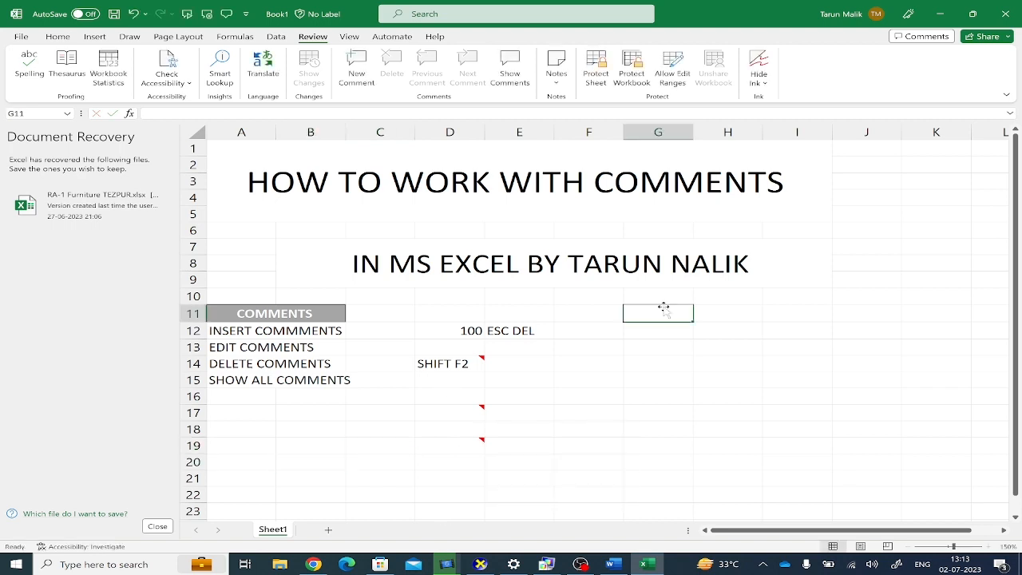
left_click(178, 38)
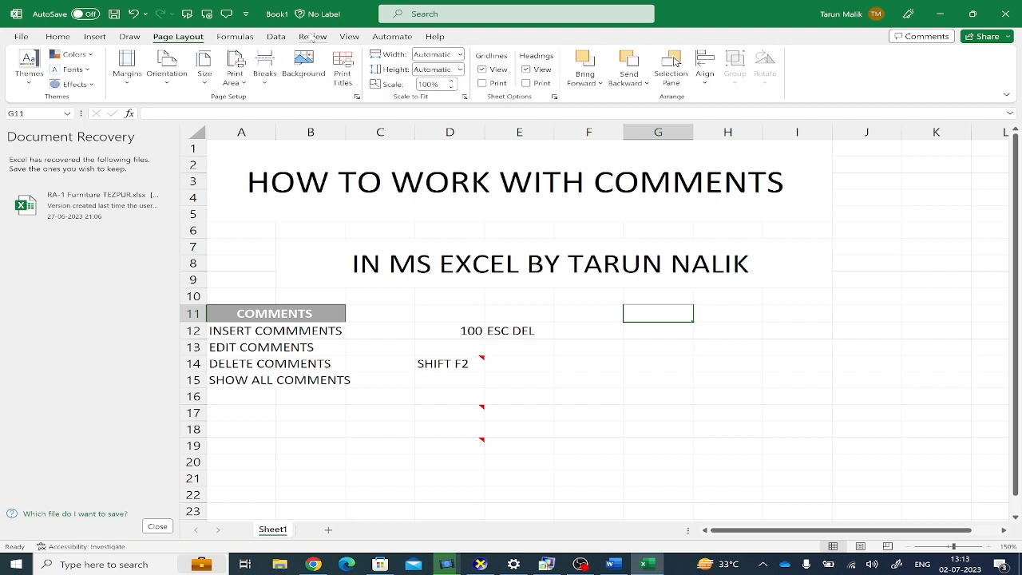
left_click(312, 38)
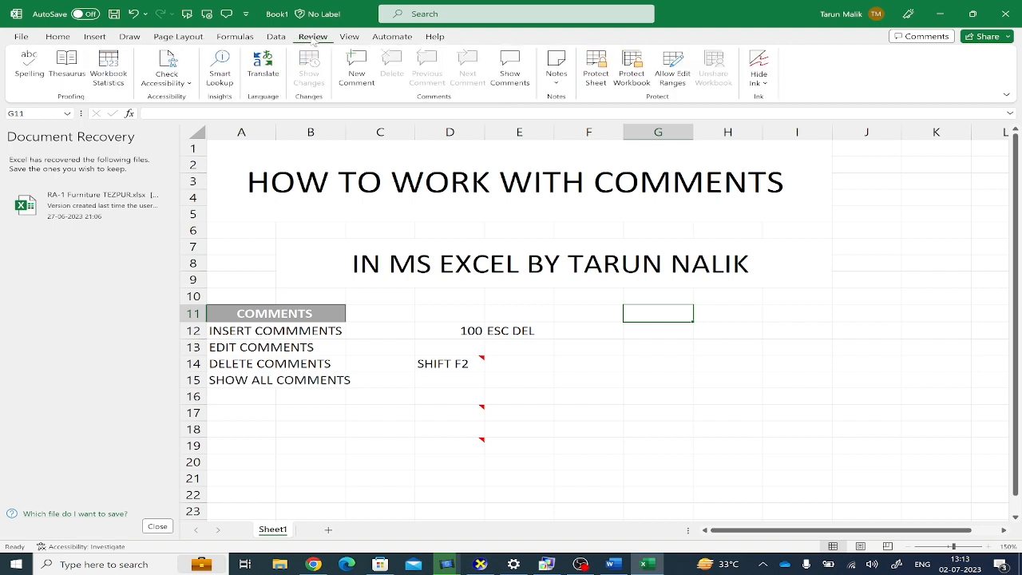
left_click(511, 73)
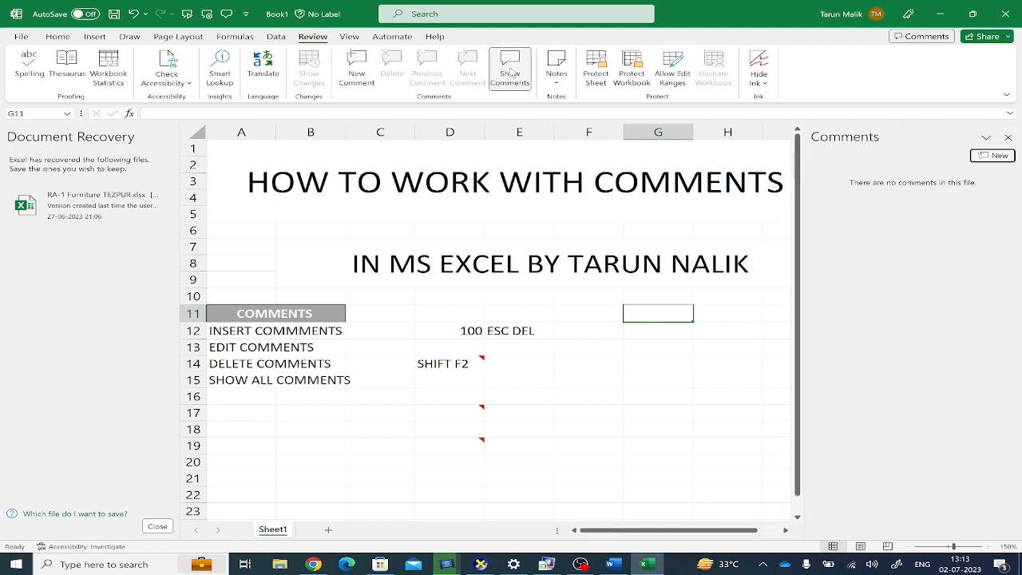
Show the note on cell D14 on the sheet using Show/Hide Note
left_click(462, 364)
left_click(556, 72)
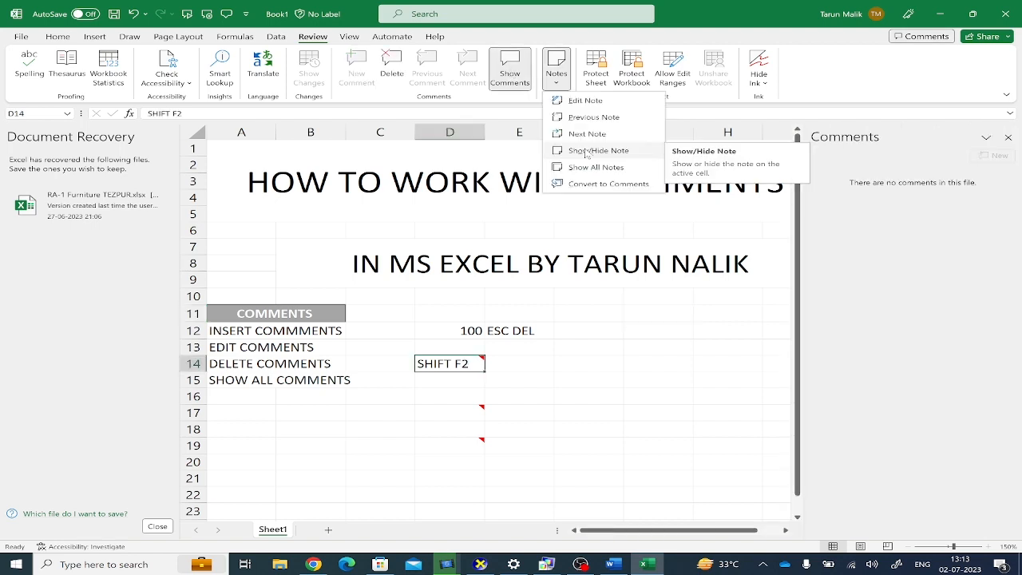
left_click(589, 151)
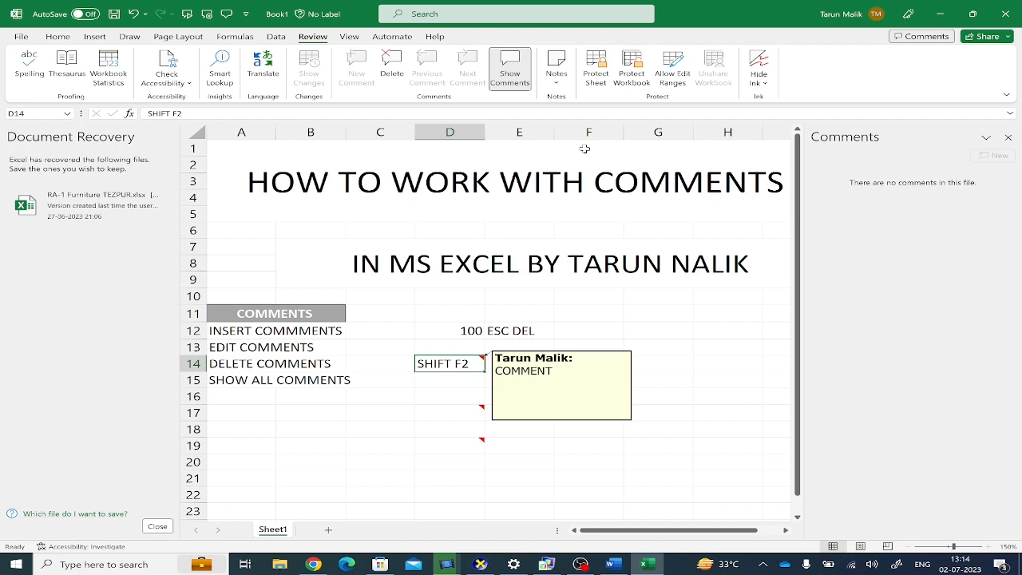
Show all notes on the worksheet at once
left_click(555, 73)
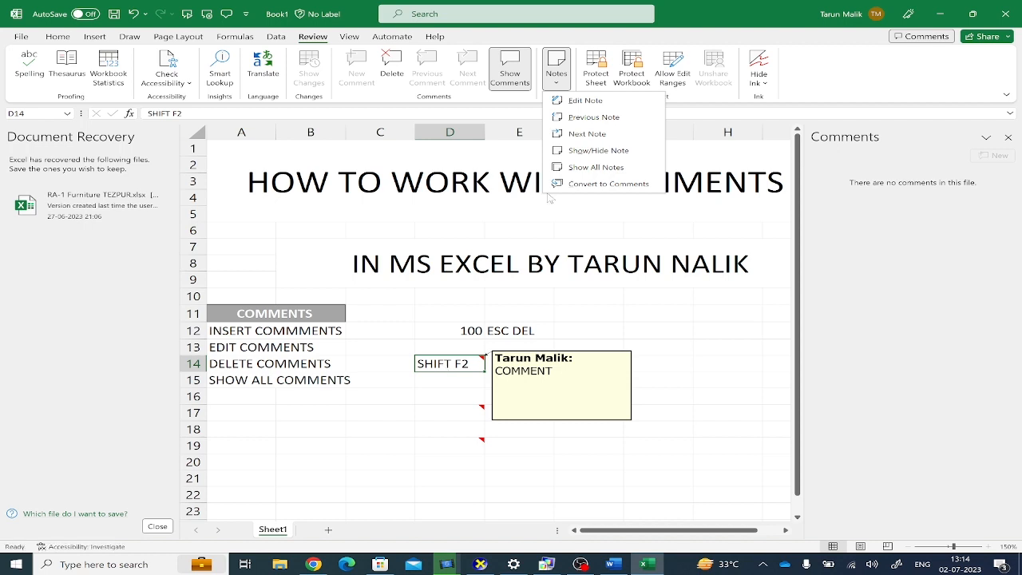
left_click(587, 169)
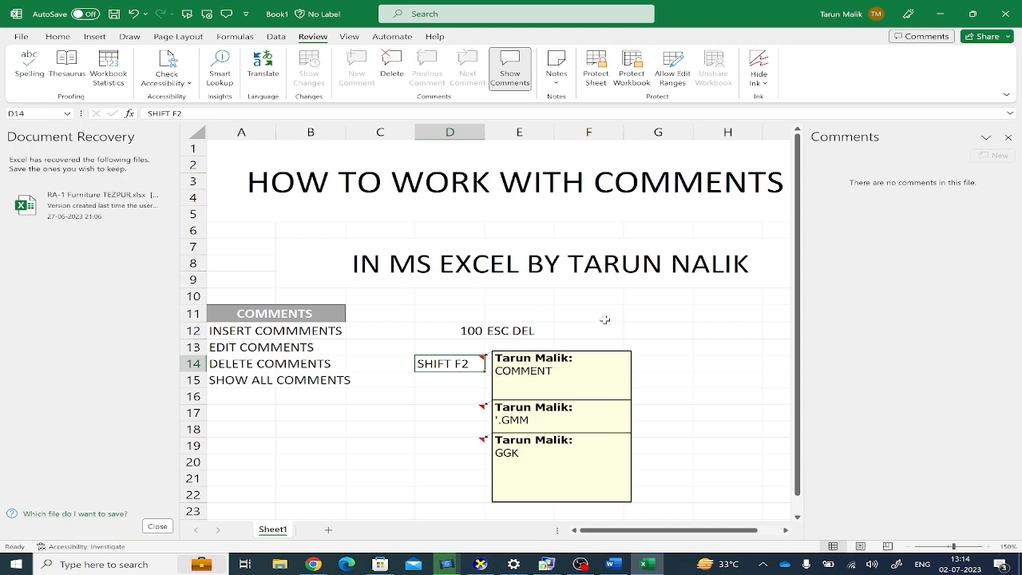
left_click(641, 292)
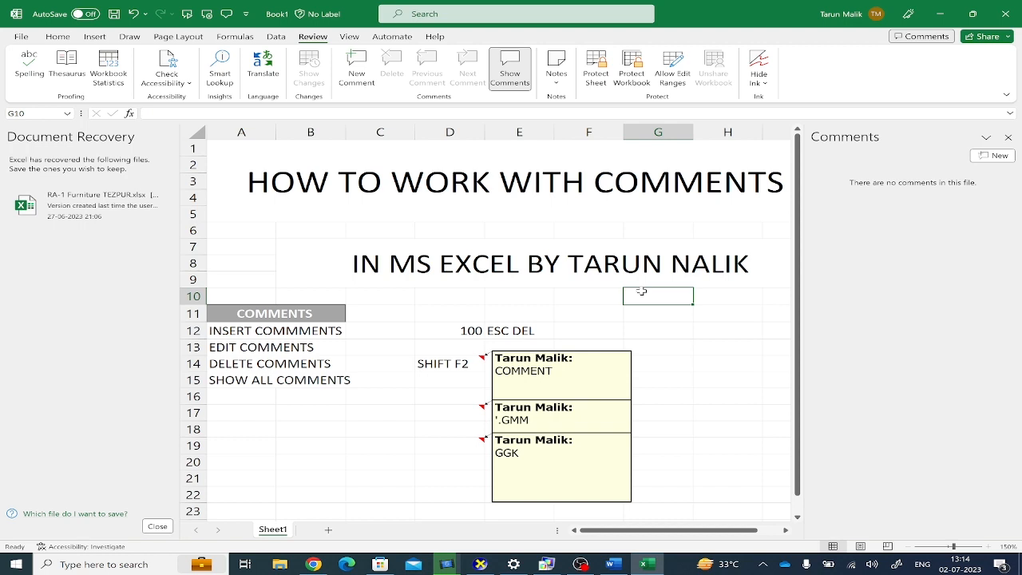
Hide all the displayed notes again and close the Comments pane
left_click(555, 73)
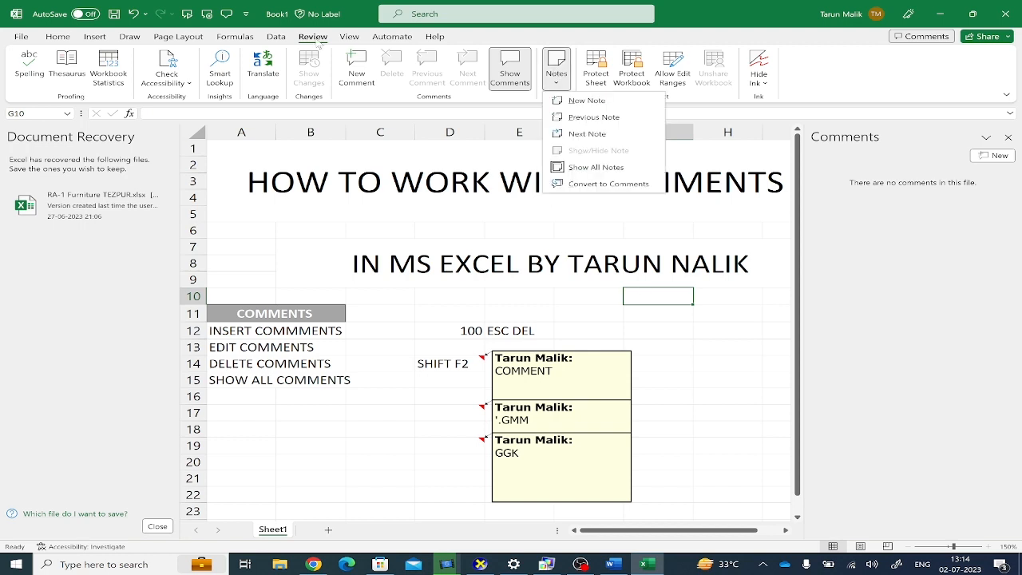
left_click(598, 167)
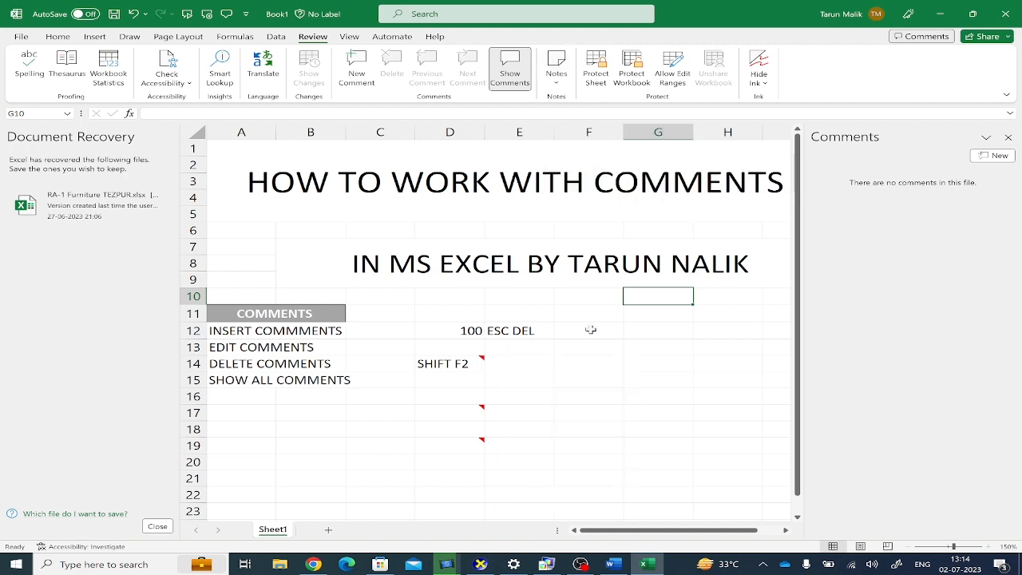
left_click(1007, 137)
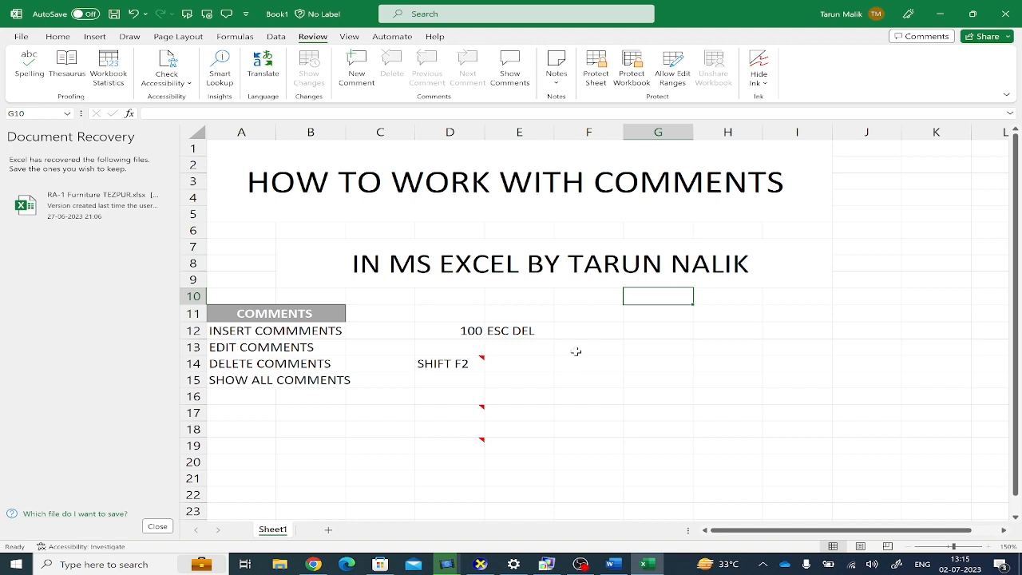
Insert a note reading "TOTAL MARKS" on cell D12 and view it on the sheet
left_click(438, 332)
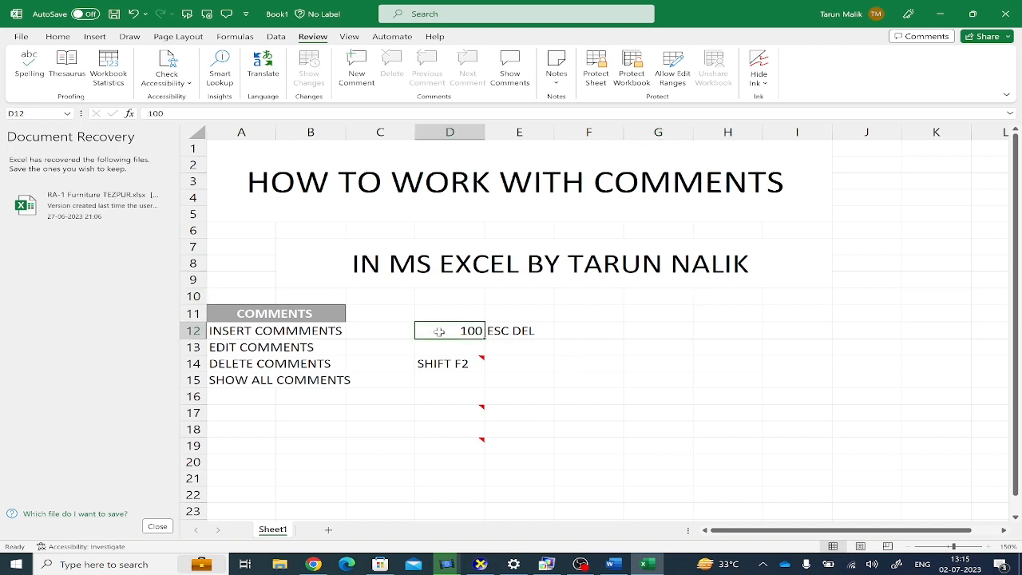
key("shift+F2")
type("TOTAL MAR")
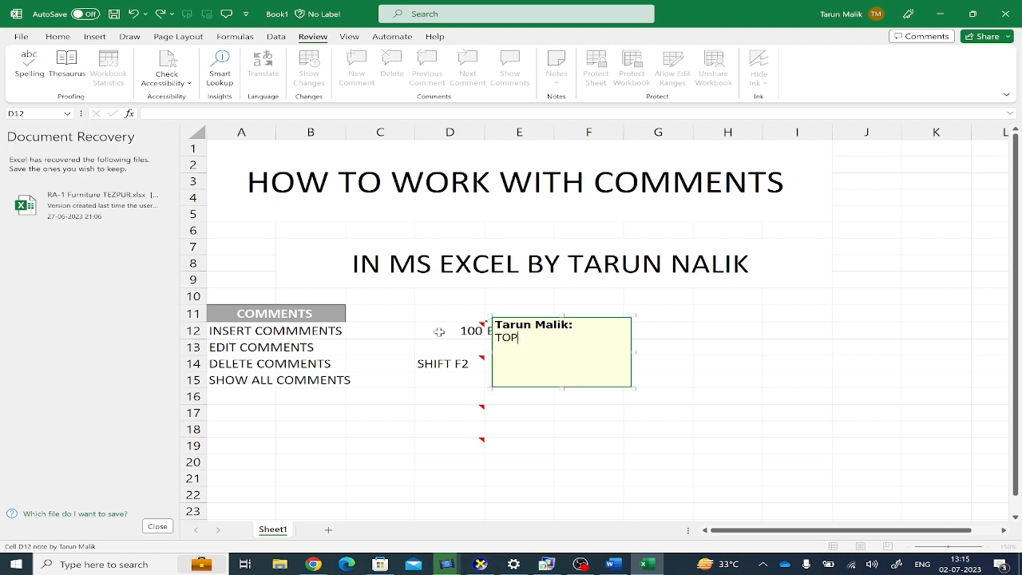
type("KS")
left_click(410, 405)
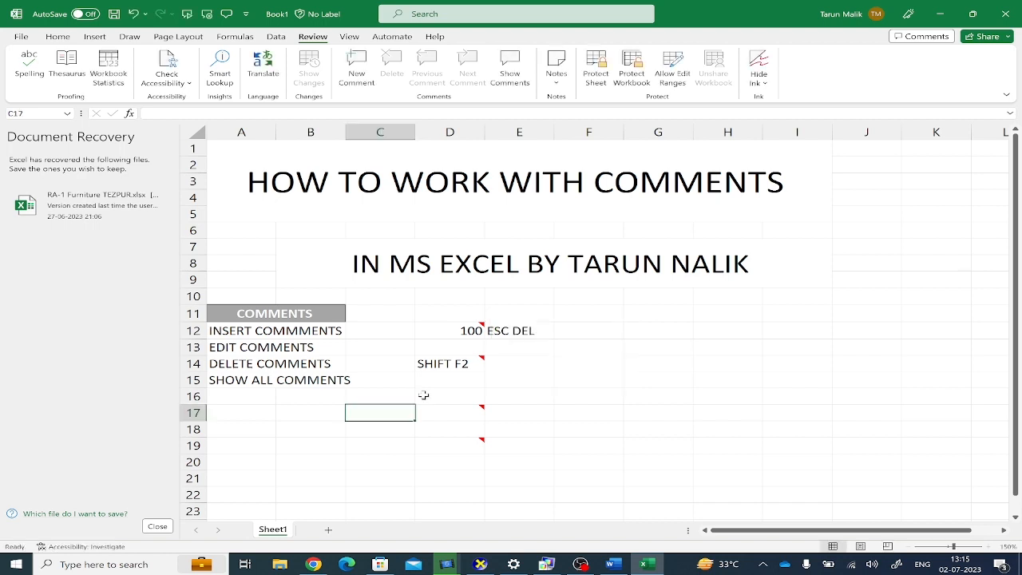
mouse_move(460, 330)
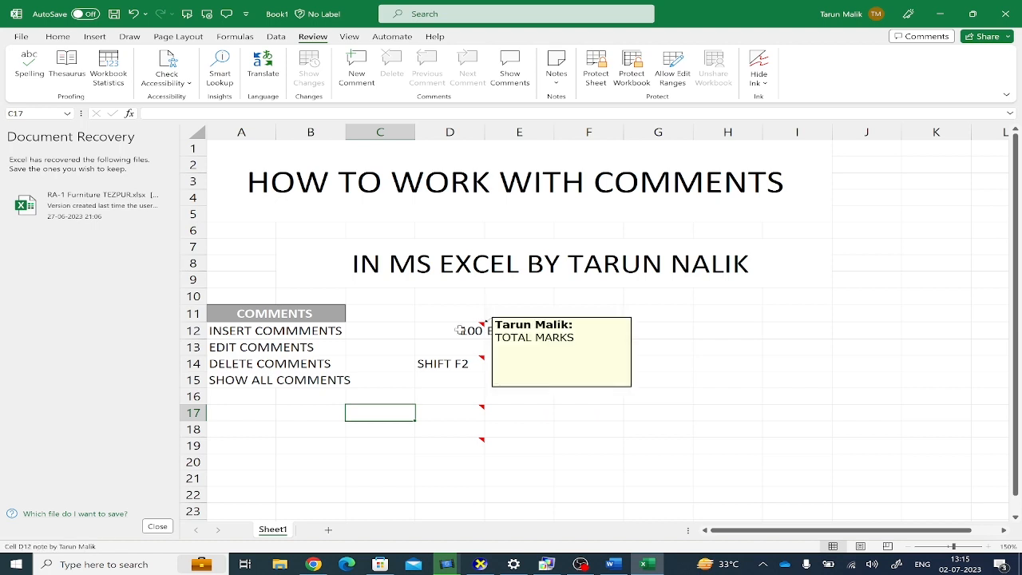
Enter the value 70 in cell D13
left_click(457, 345)
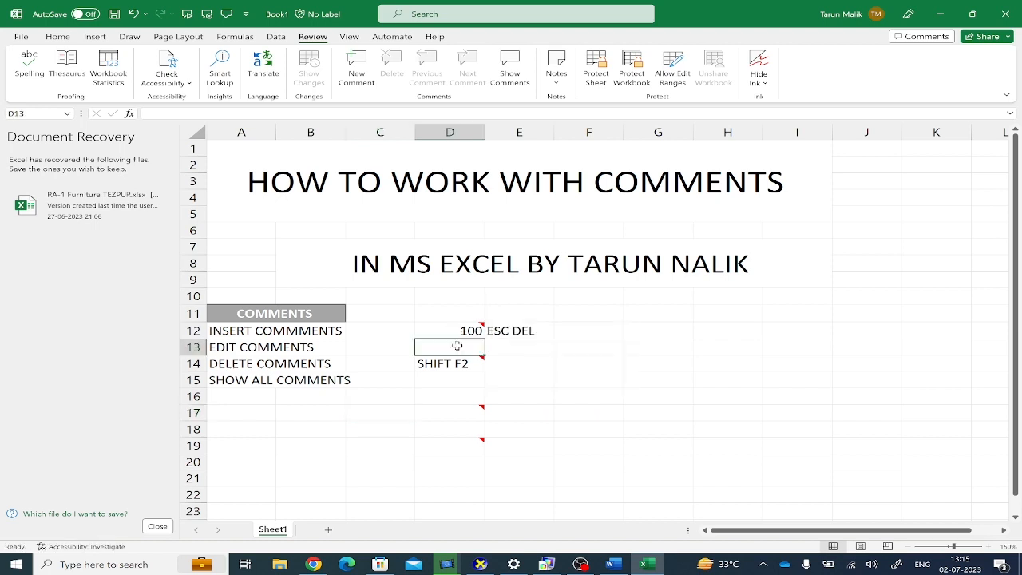
type("70")
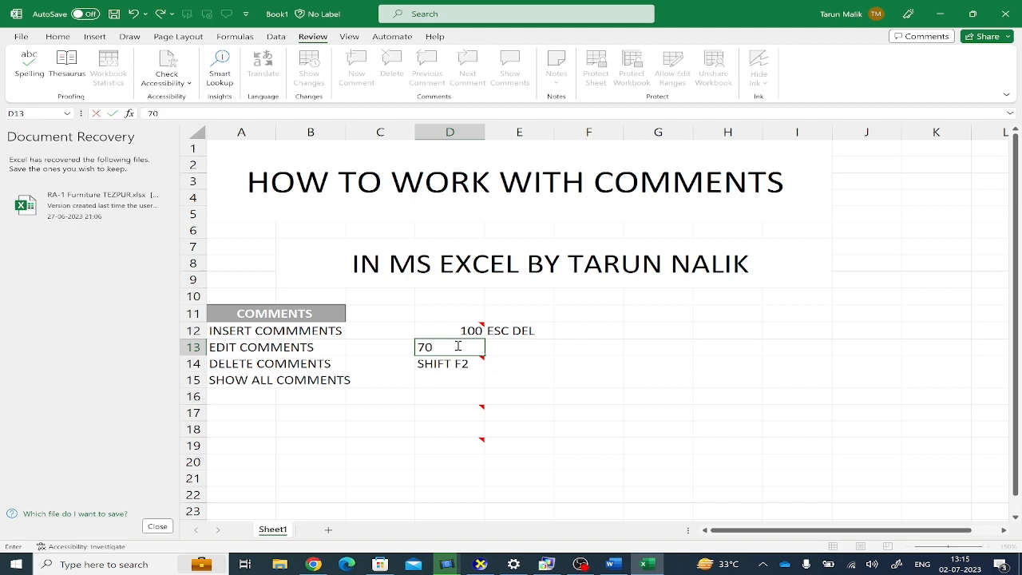